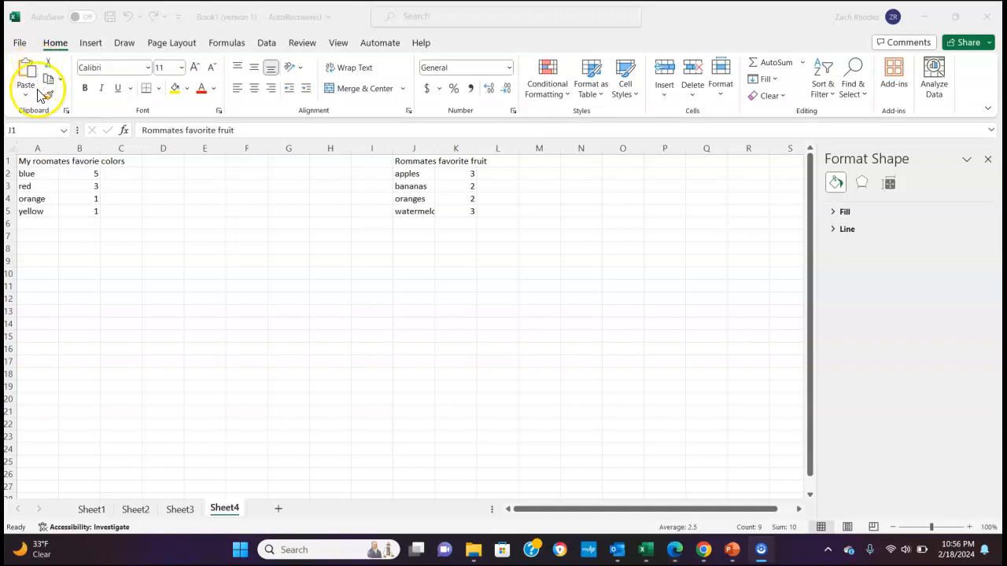
Insert the recommended Clustered Column chart from the favorite colors table in A1:B5
click(46, 163)
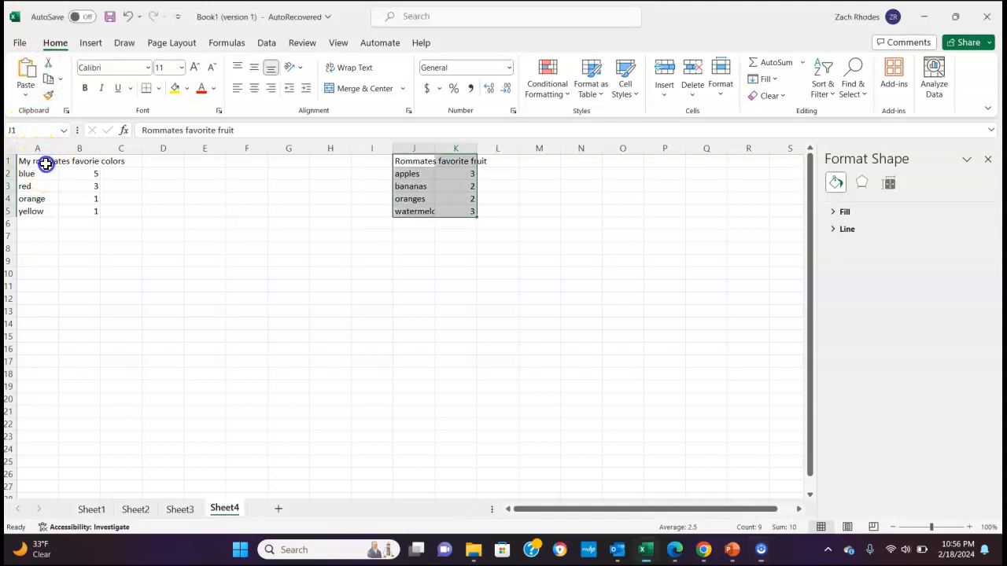
double_click(178, 162)
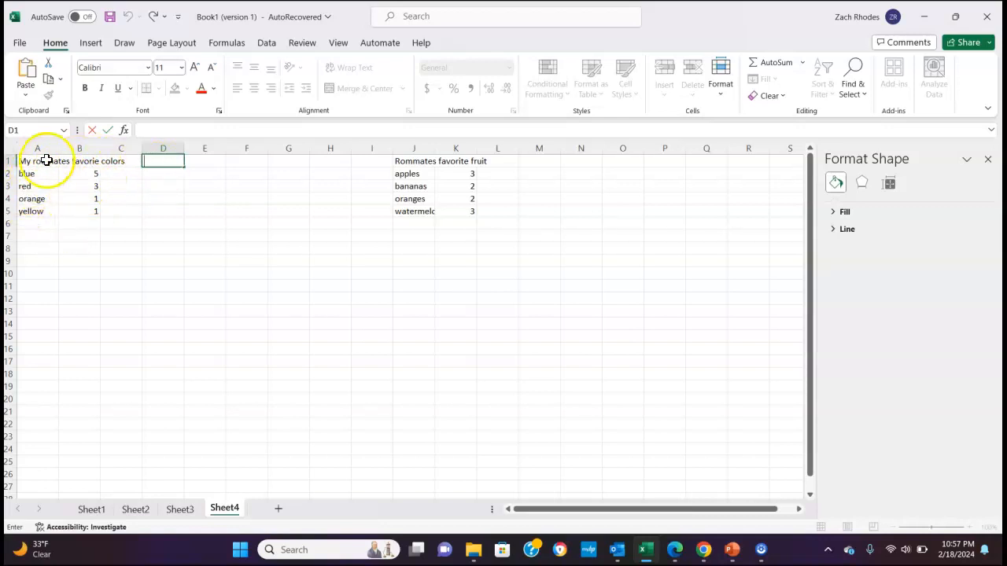
drag(38, 161, 97, 213)
click(91, 44)
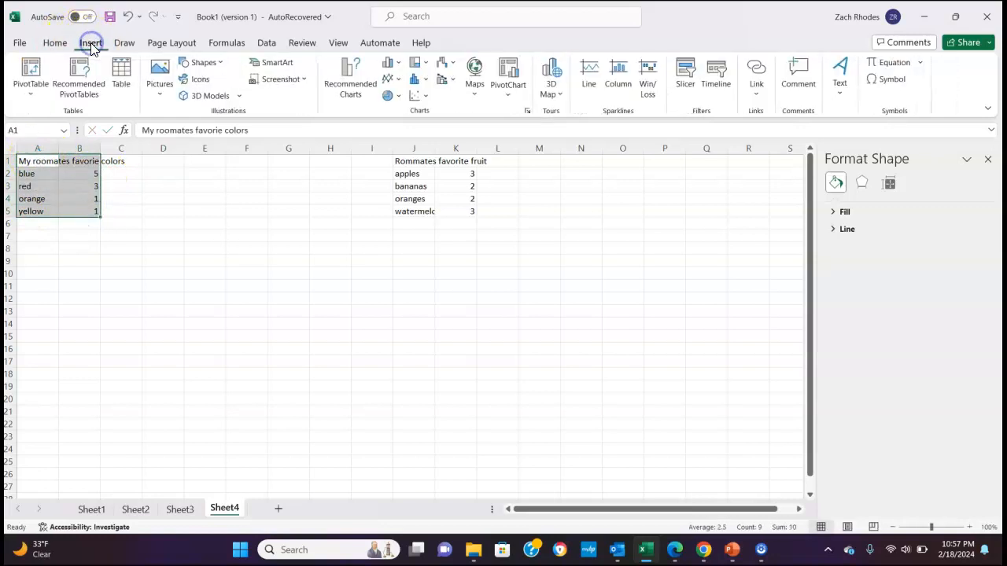
click(358, 86)
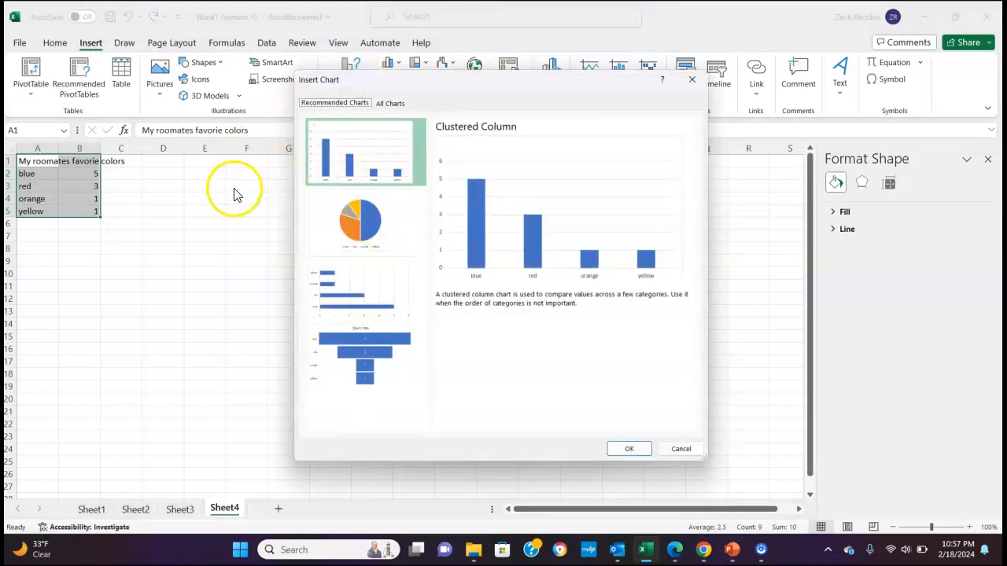
click(629, 449)
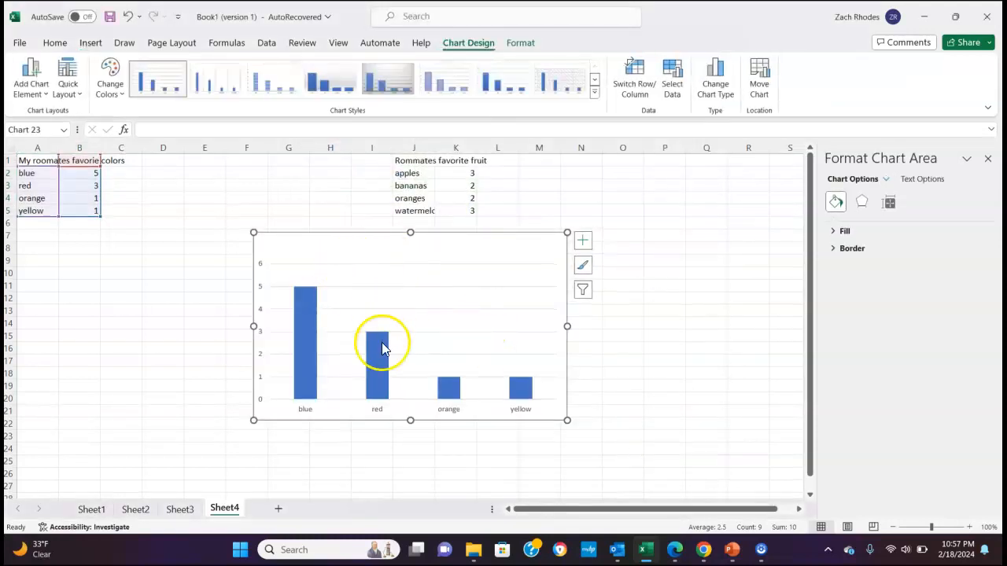
Apply the quick layout with axis titles and a side legend to the column chart, and title its horizontal axis "Colors"
click(68, 82)
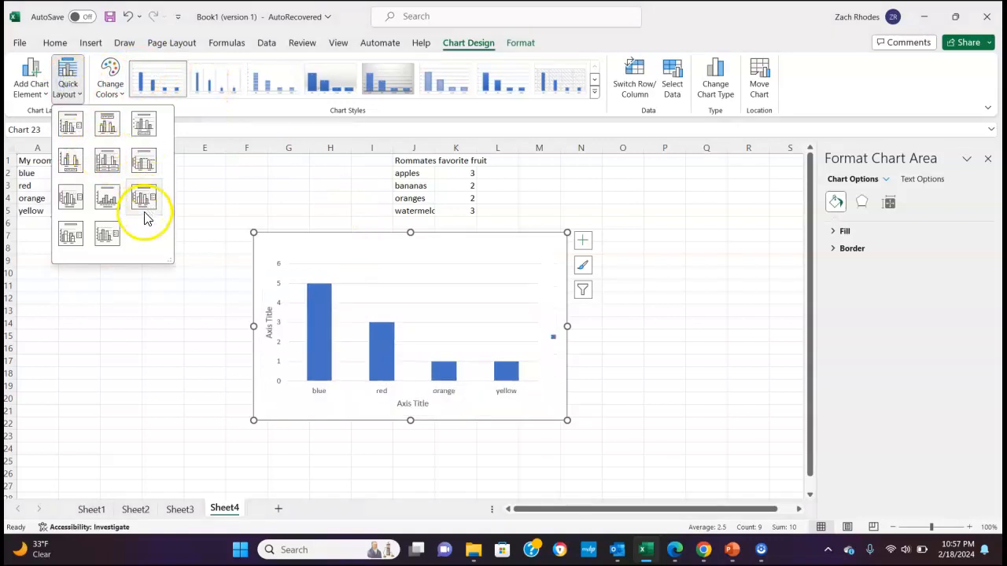
click(147, 203)
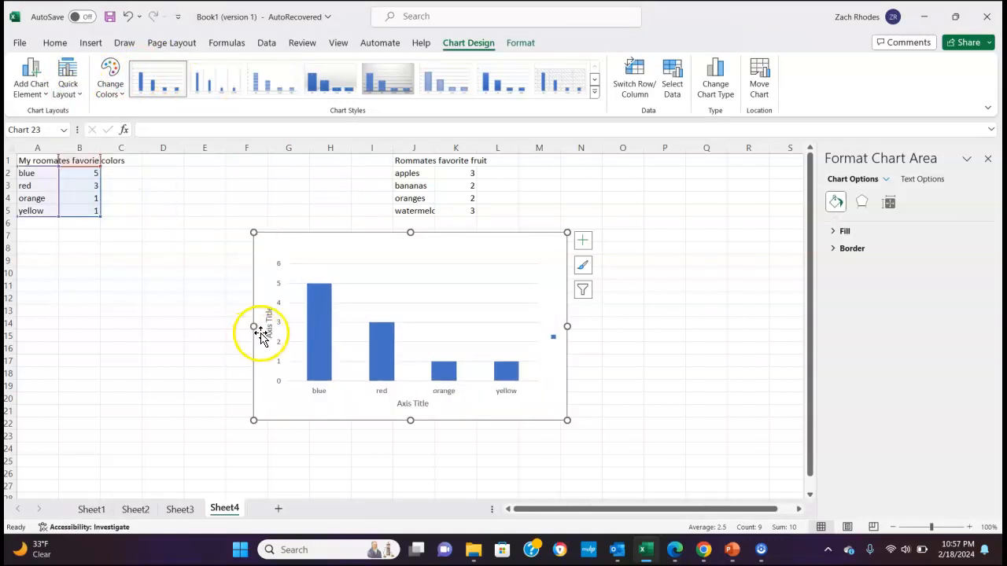
triple_click(416, 404)
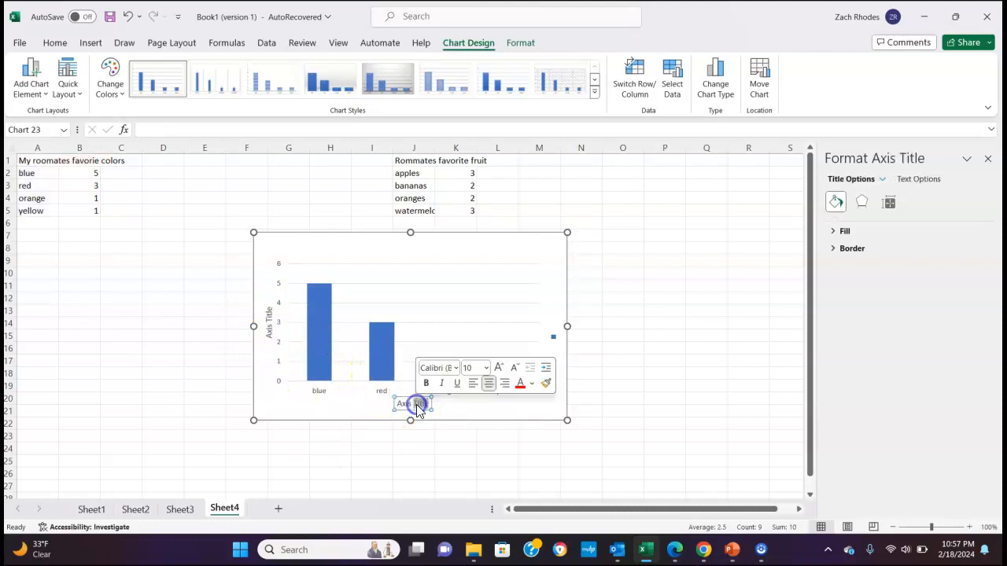
key(Delete)
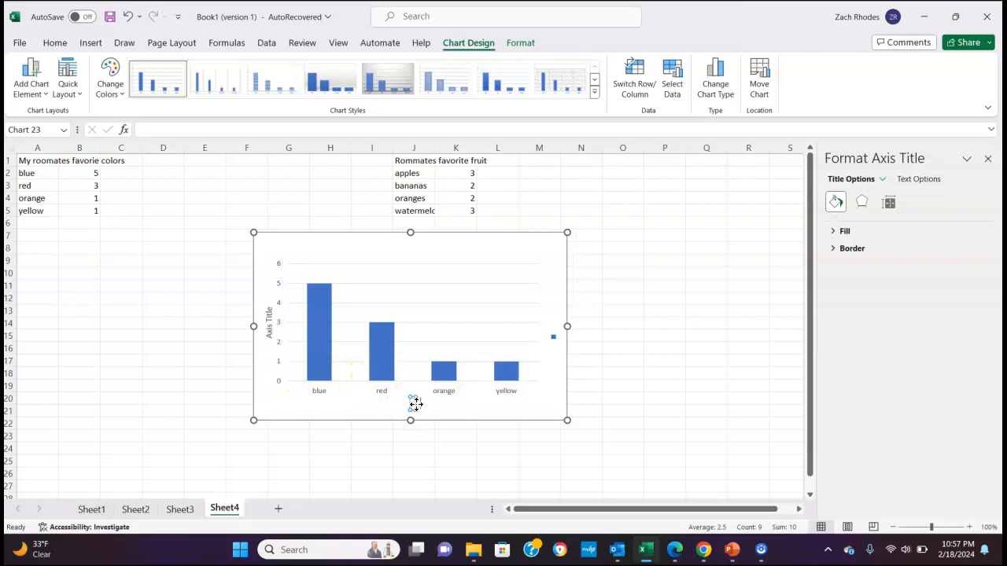
text(Colors)
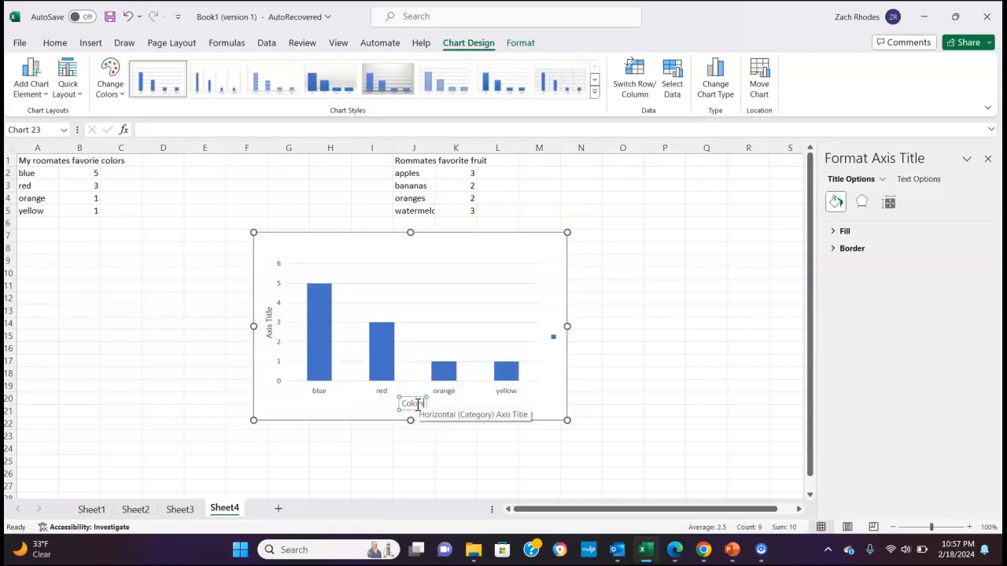
Title the column chart's vertical axis "Amounts"
triple_click(270, 322)
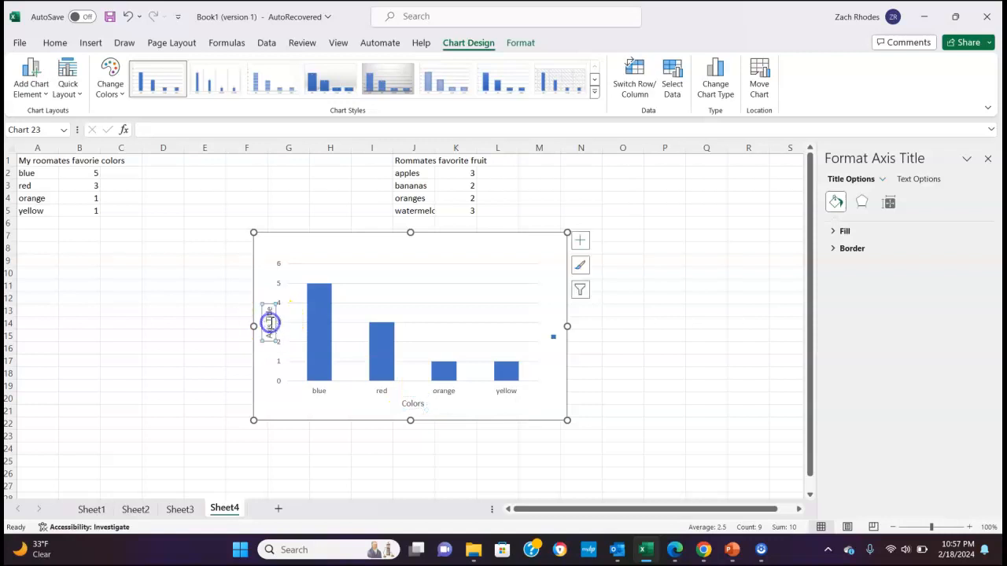
click(271, 323)
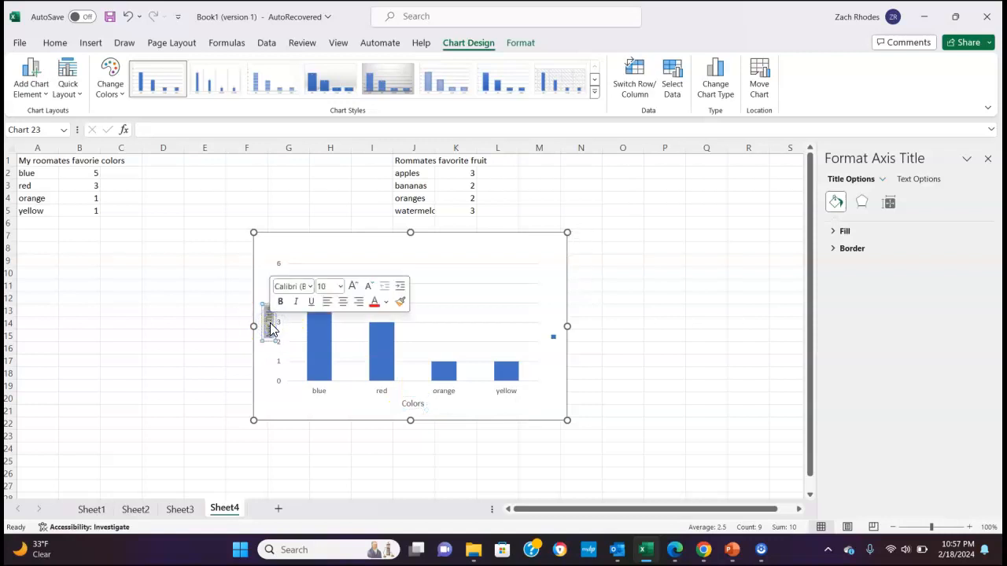
text(Amou)
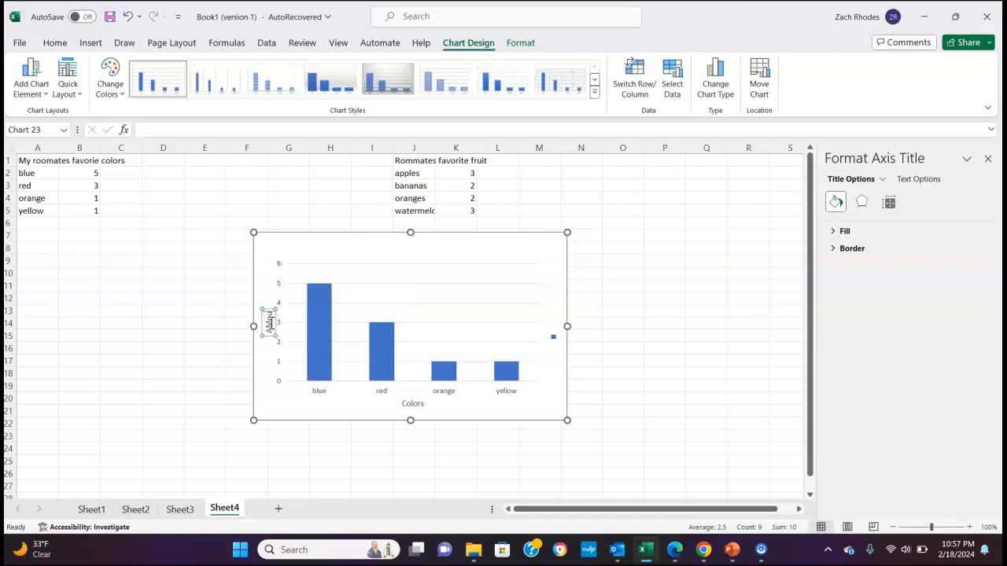
key(BackSpace)
key(BackSpace)
text(mounts)
click(465, 323)
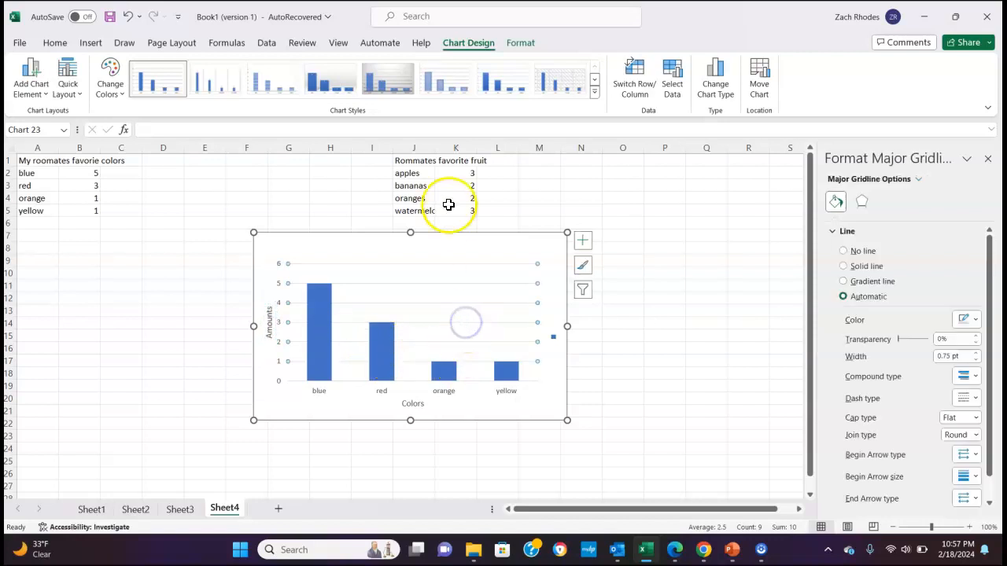
Set the column chart's title to "My Roomates Favorite Colors" and move the chart directly below the colors table
click(410, 251)
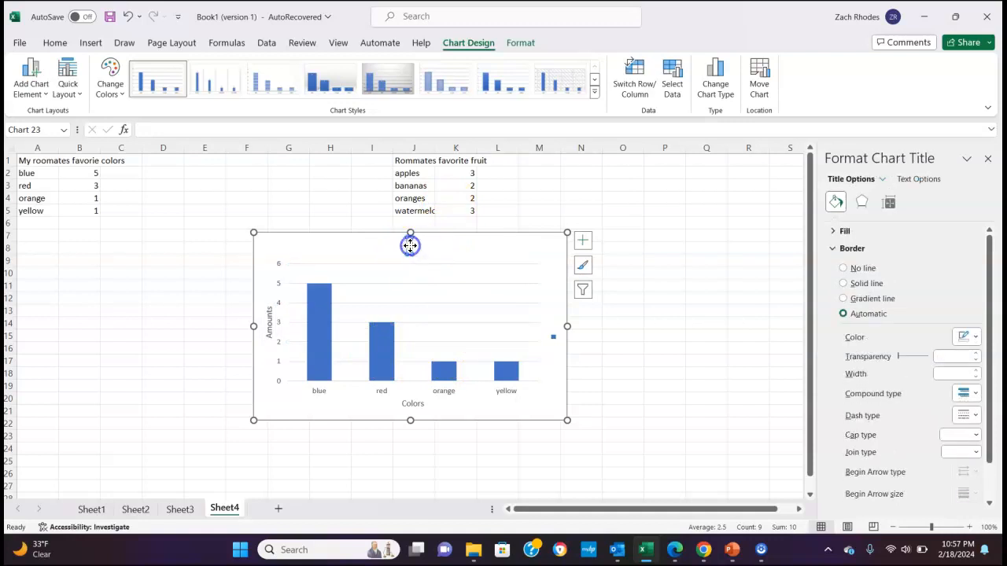
click(424, 244)
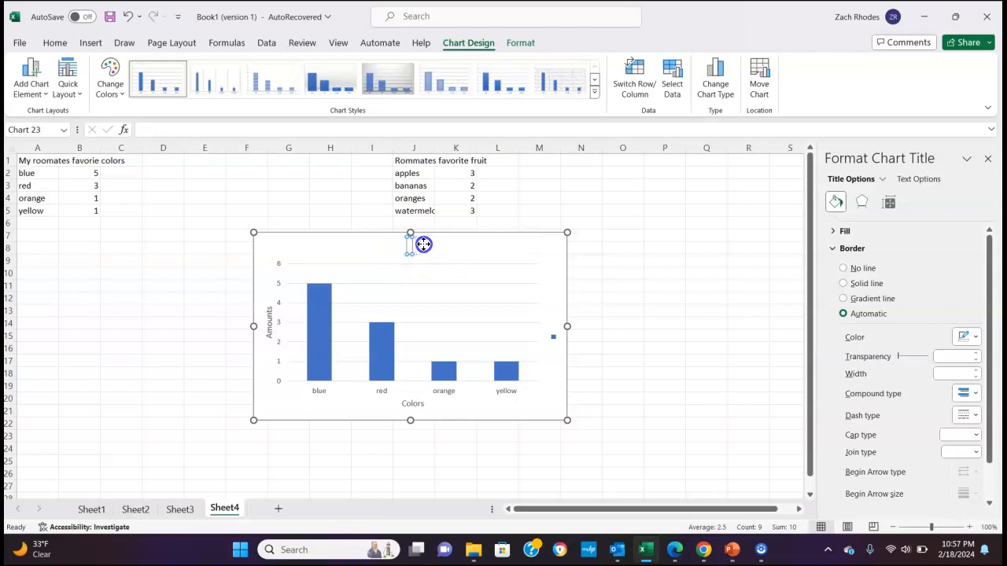
drag(428, 244, 428, 244)
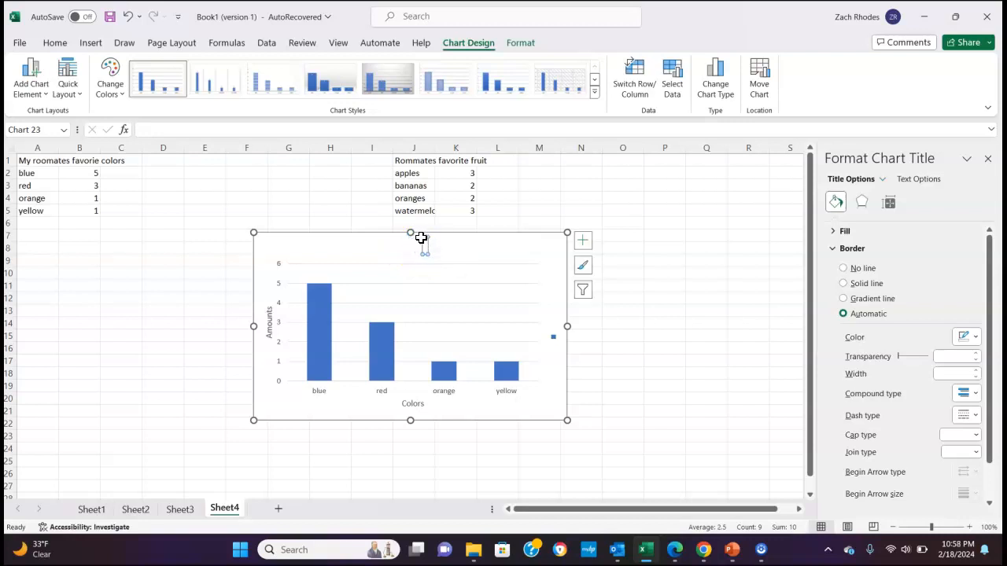
drag(417, 251, 375, 247)
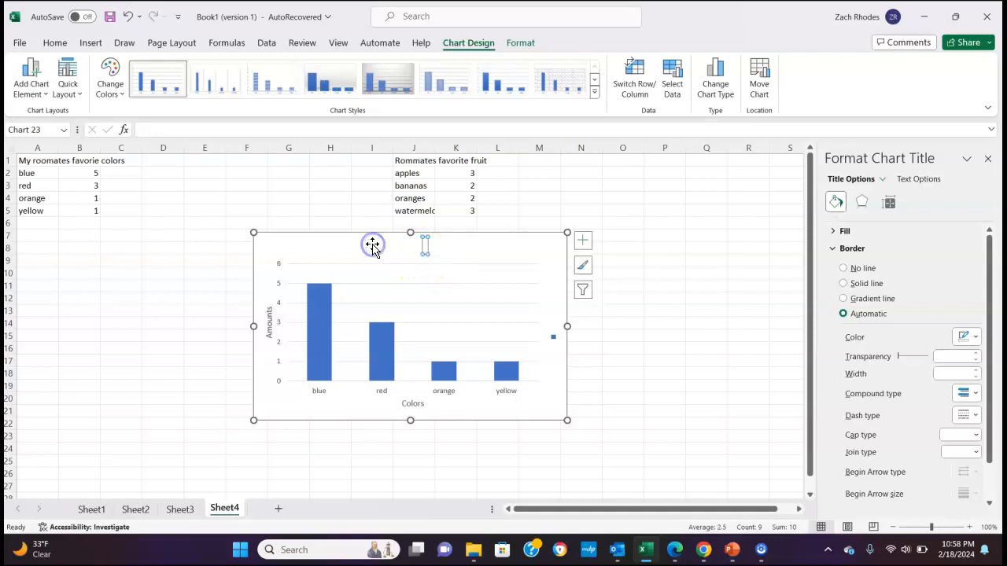
click(421, 254)
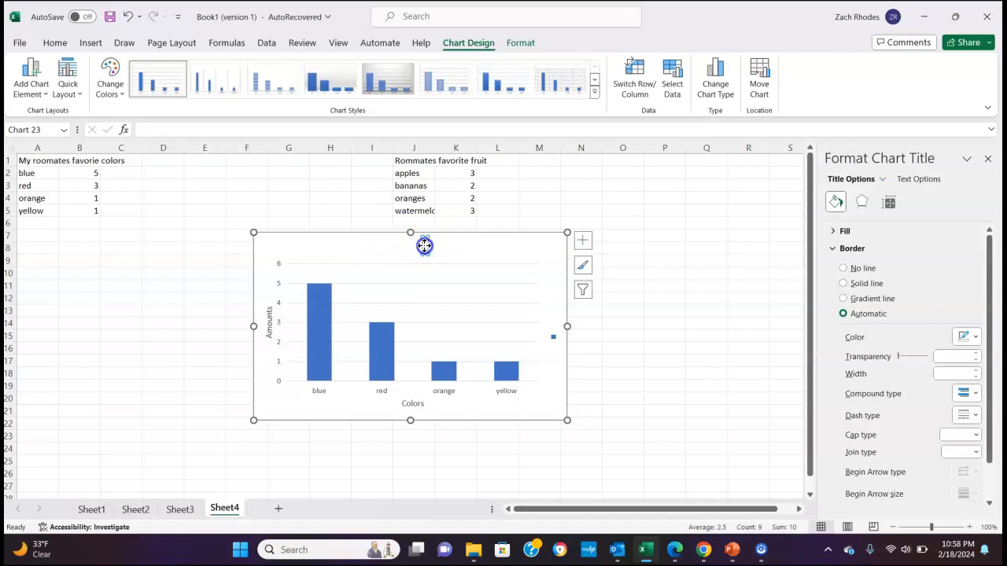
right_click(425, 246)
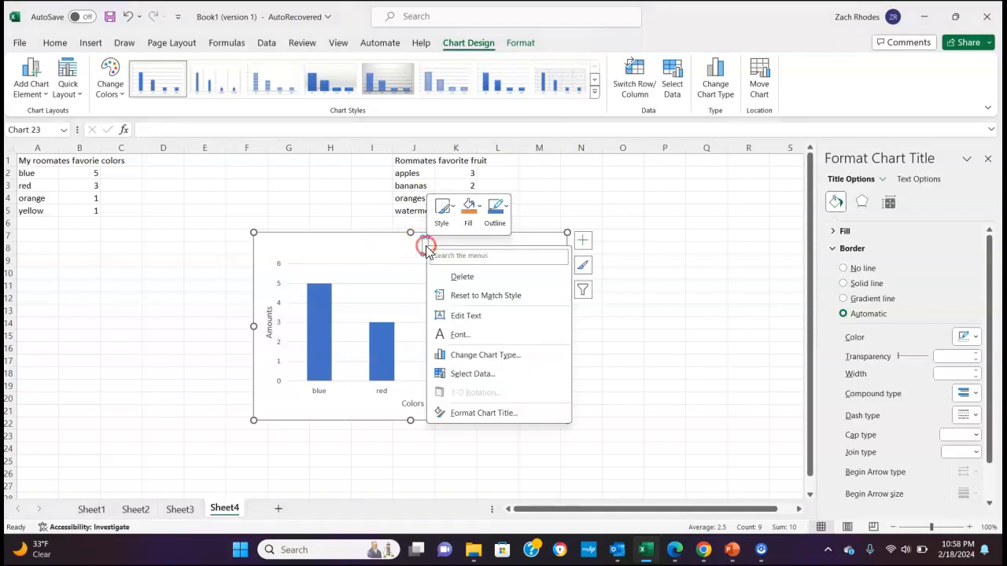
click(463, 317)
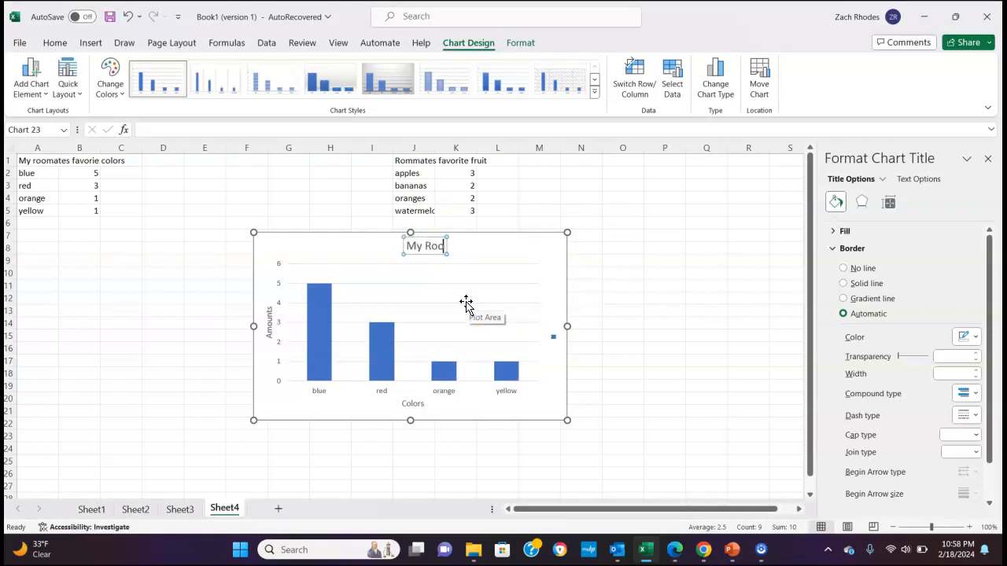
text(a)
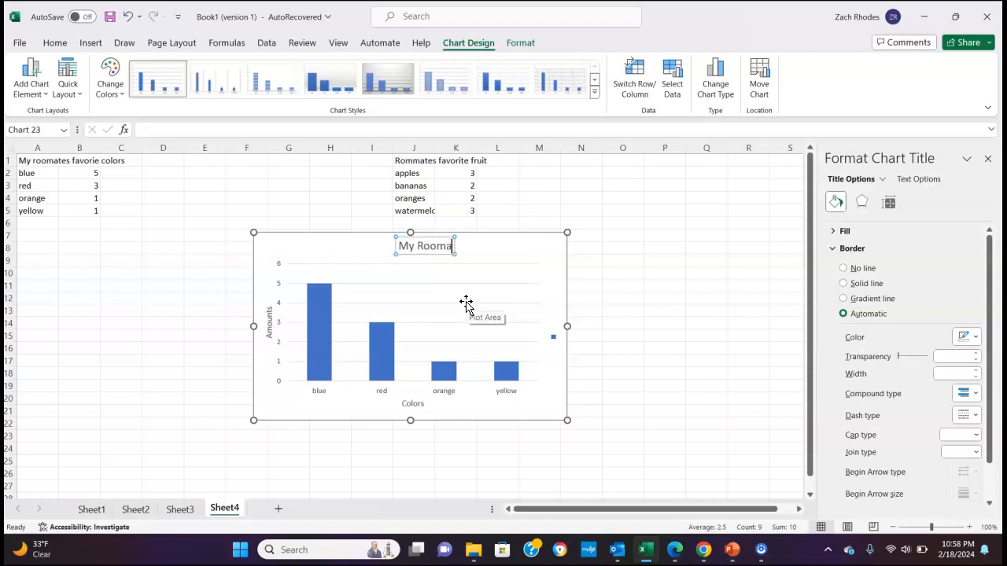
text(tes Fac)
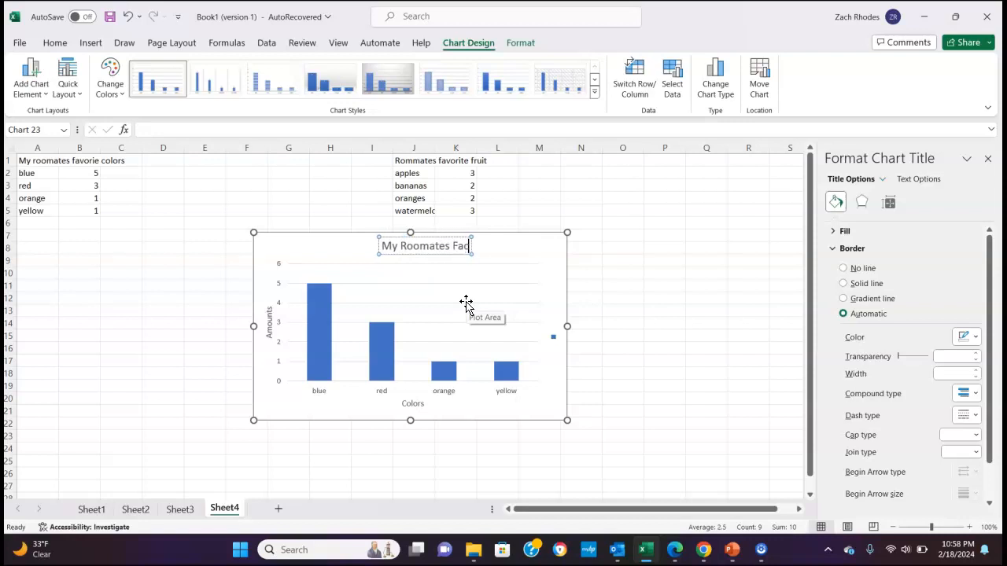
key(BackSpace)
text(vo)
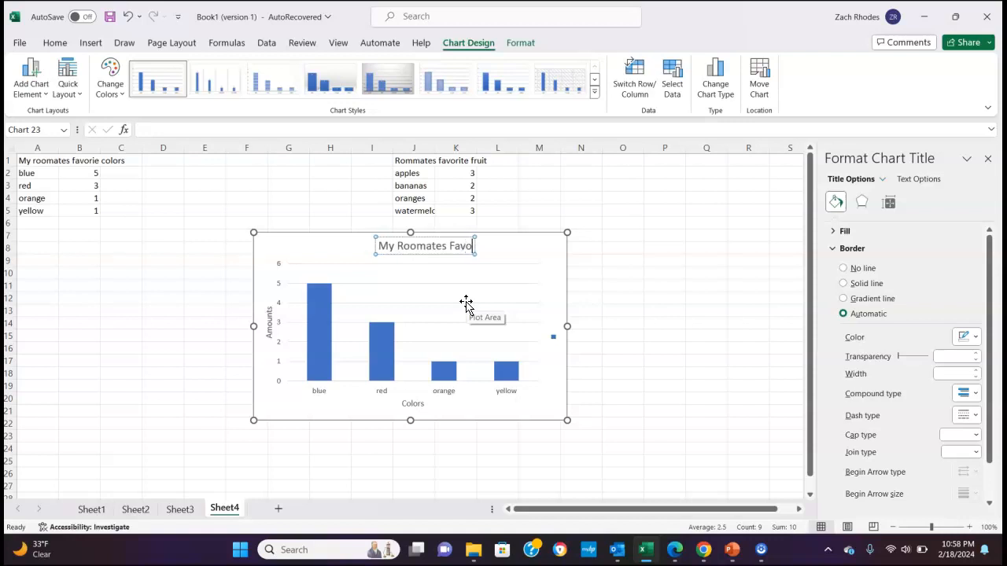
text(rite Colors)
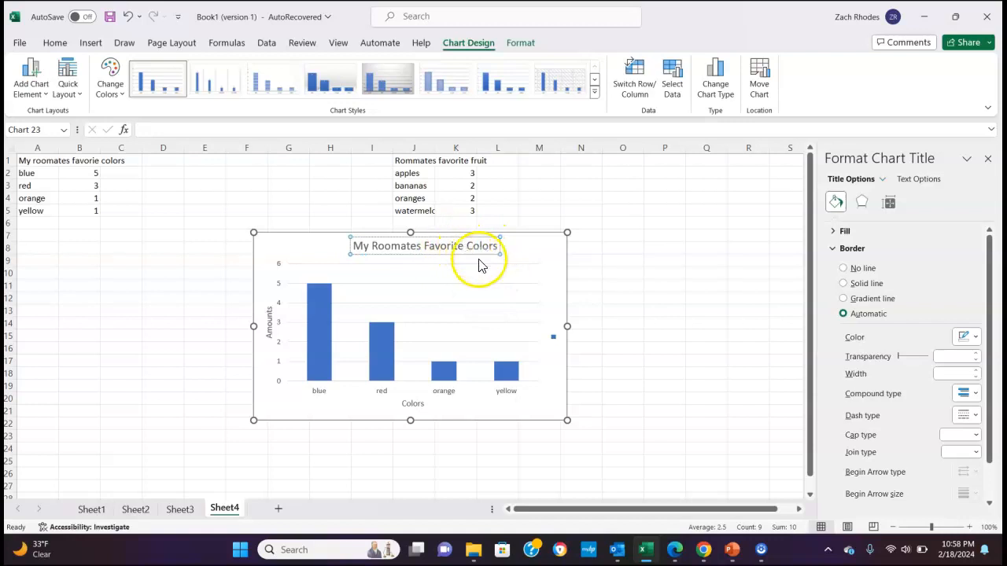
key(Return)
key(BackSpace)
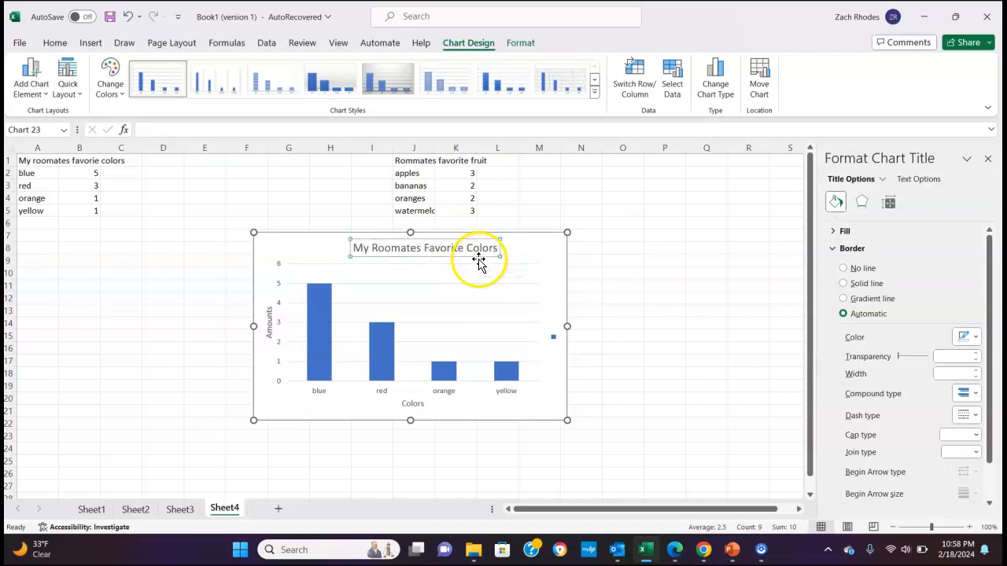
drag(303, 248, 54, 234)
Insert a recommended pie chart from the favorite fruit table in J1:K5 and place it right beside the column chart
drag(403, 158, 465, 210)
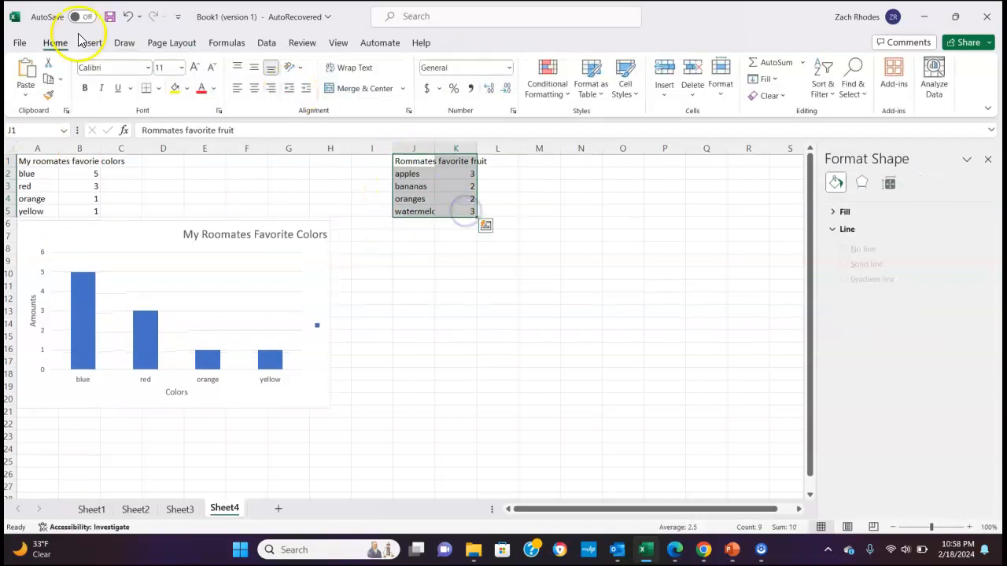
click(90, 43)
click(340, 68)
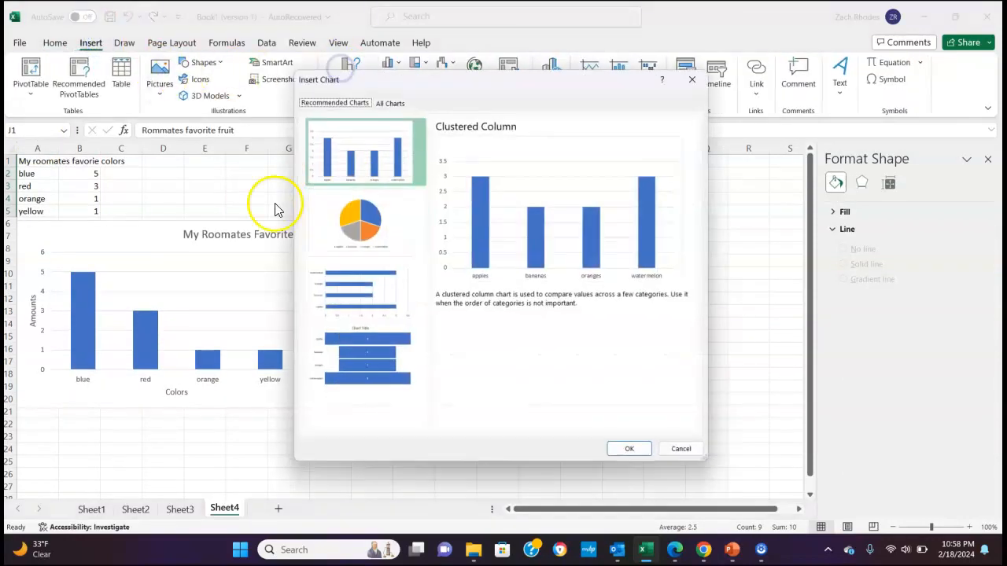
click(346, 216)
click(629, 449)
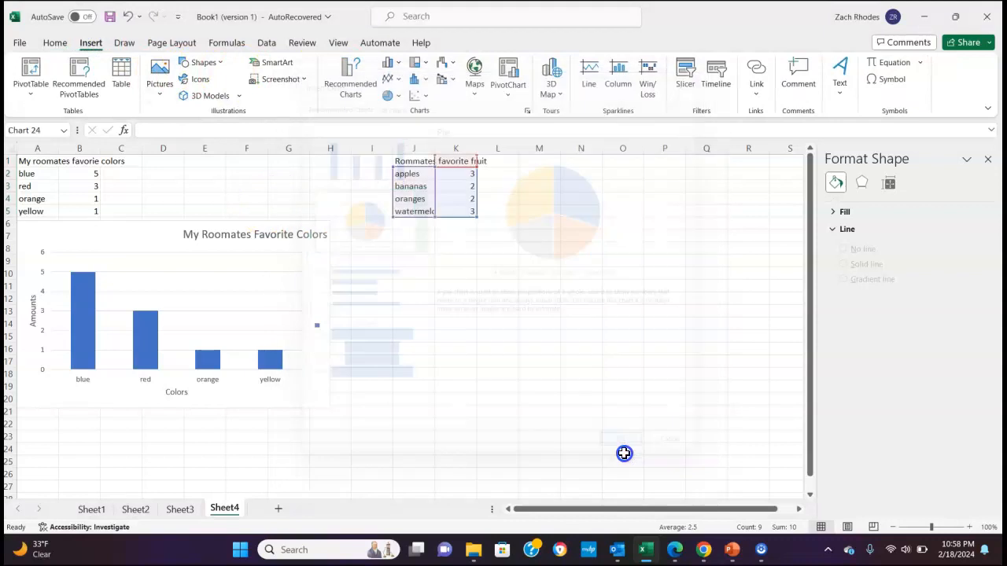
drag(417, 292, 585, 235)
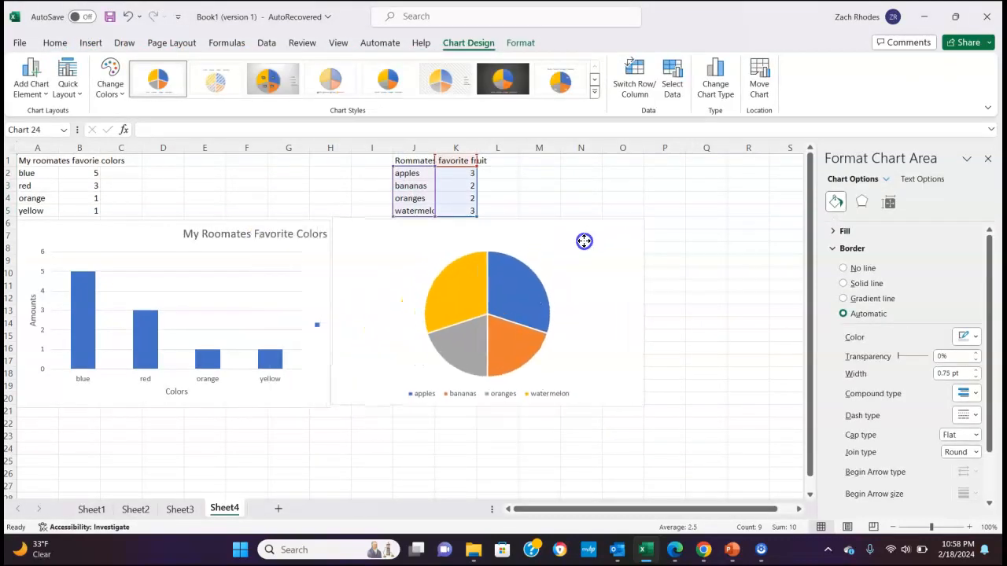
Give the pie chart the gray gradient style with dark labels and the quick layout showing fruit names and percentages on the slices
click(266, 81)
click(443, 256)
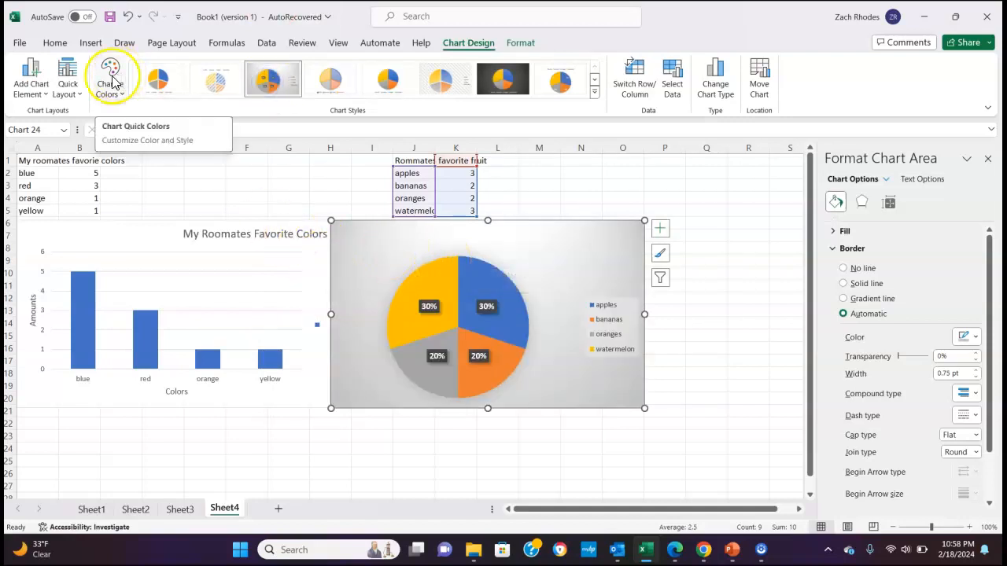
click(68, 83)
click(104, 170)
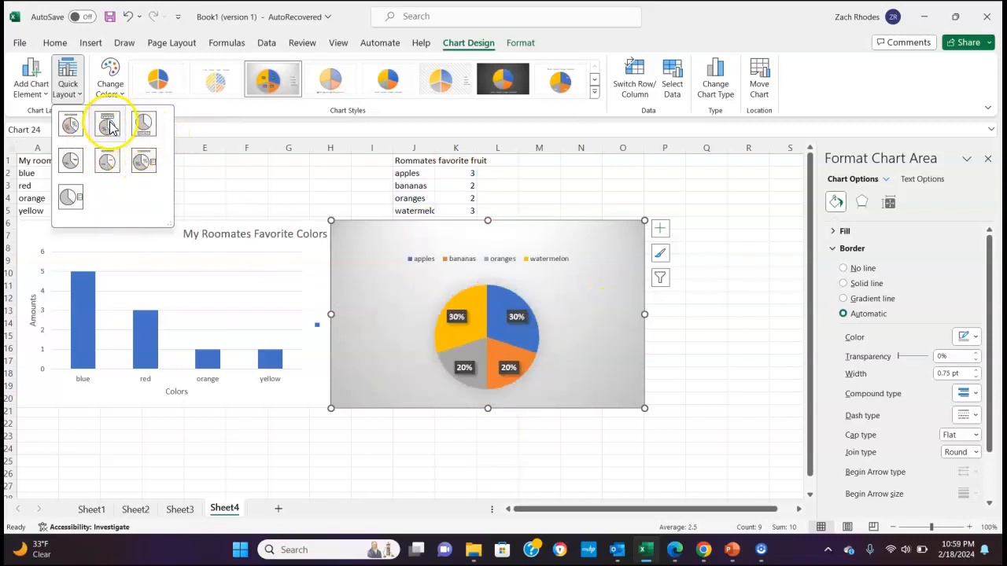
click(69, 123)
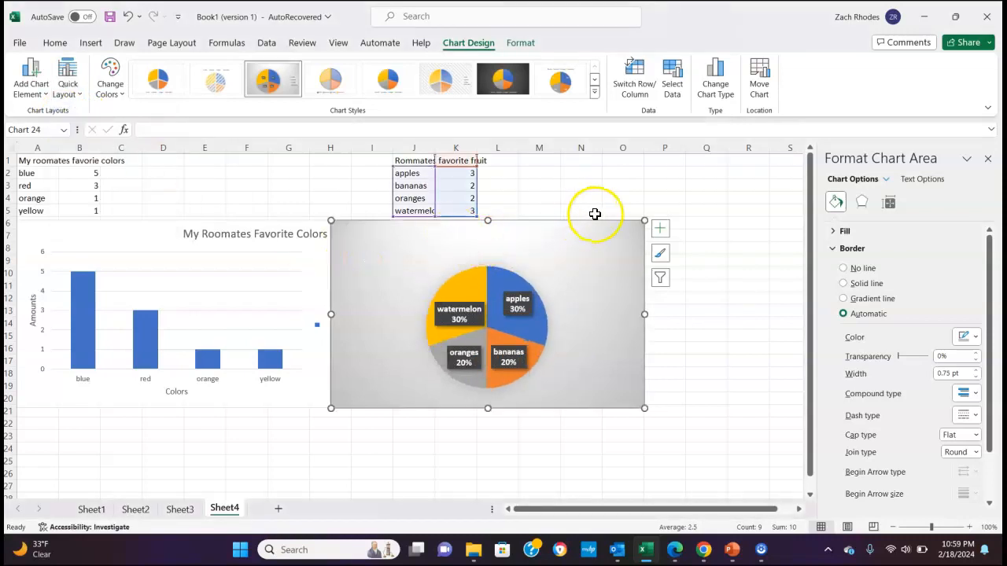
click(472, 239)
click(472, 239)
right_click(472, 239)
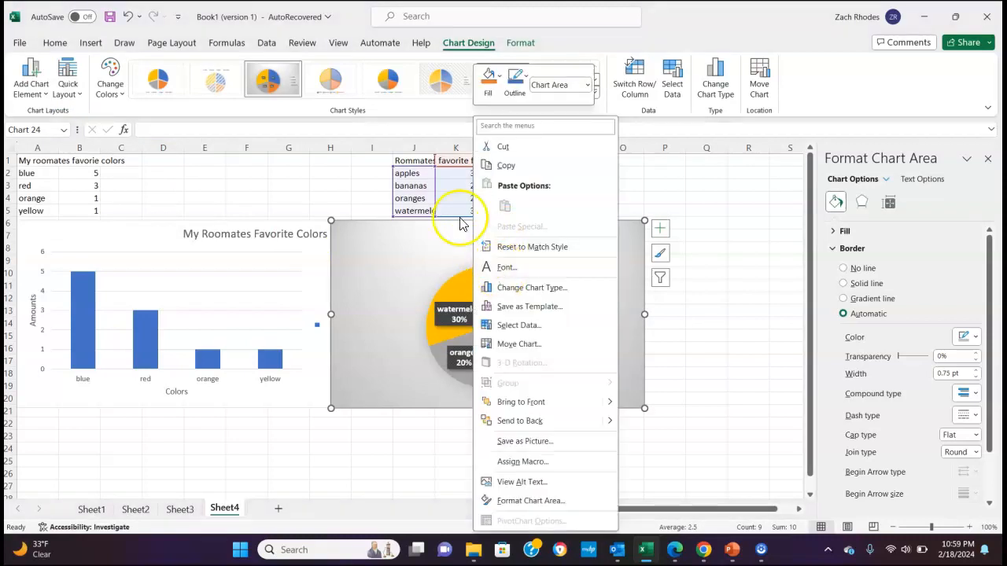
click(488, 258)
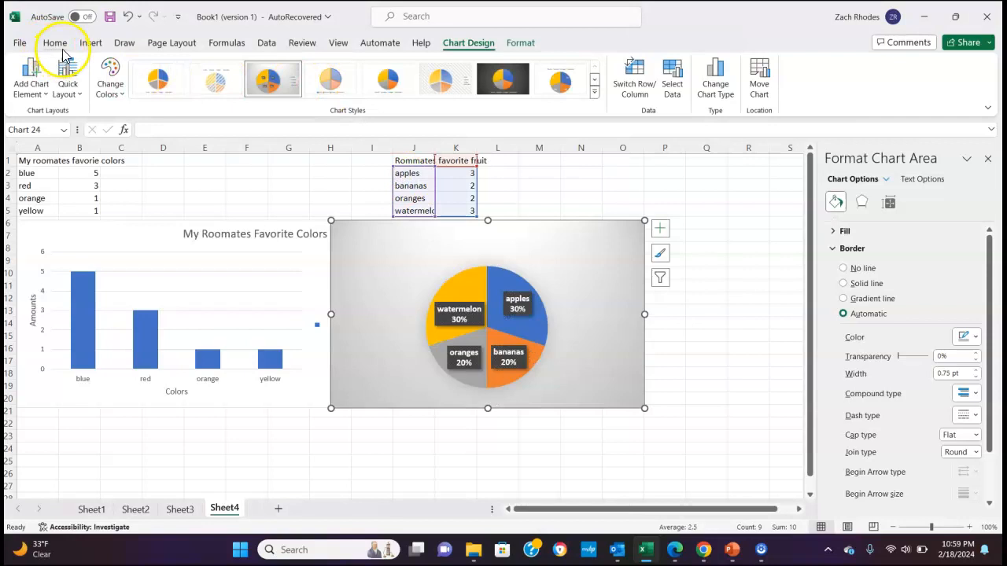
click(91, 42)
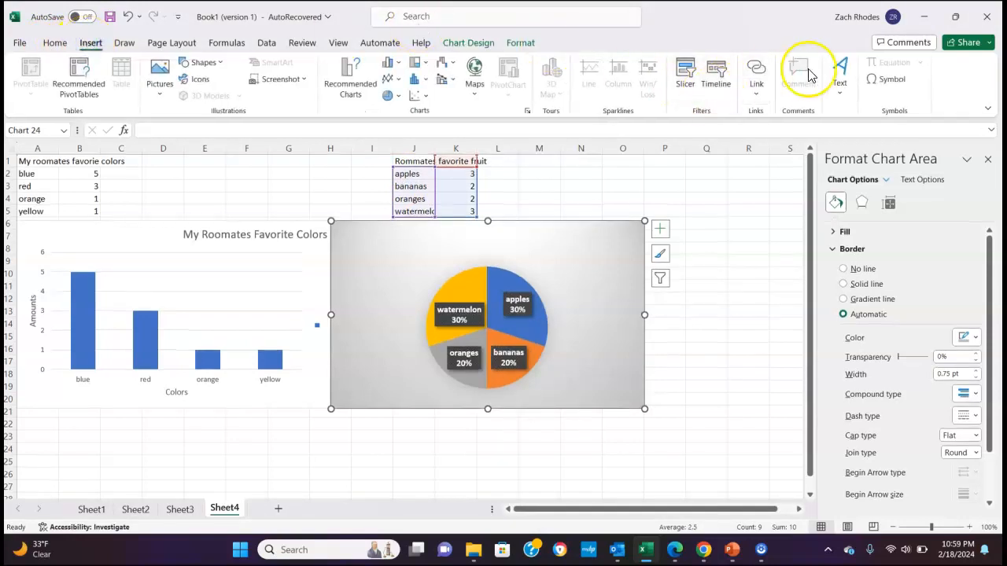
click(838, 75)
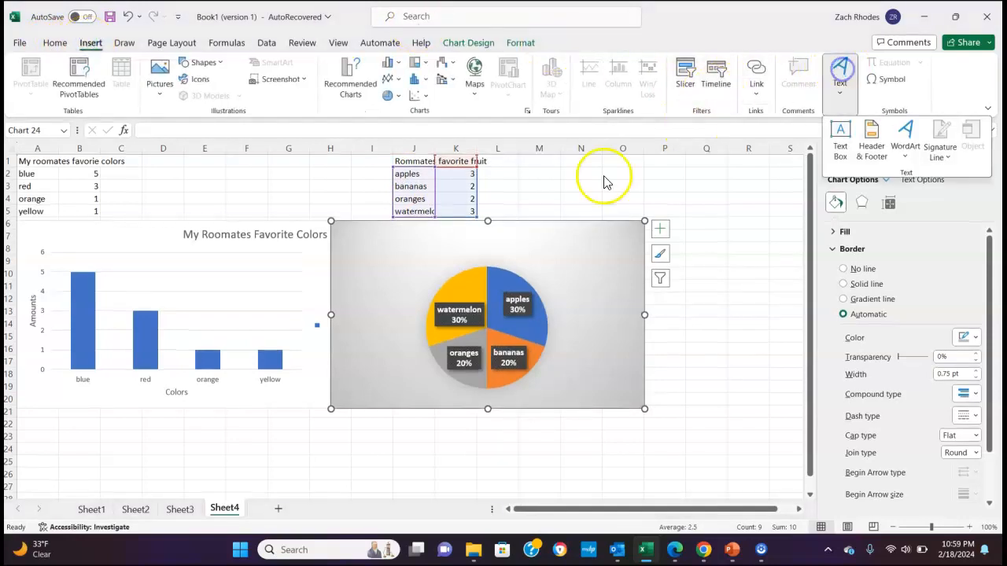
click(841, 139)
drag(466, 233, 515, 246)
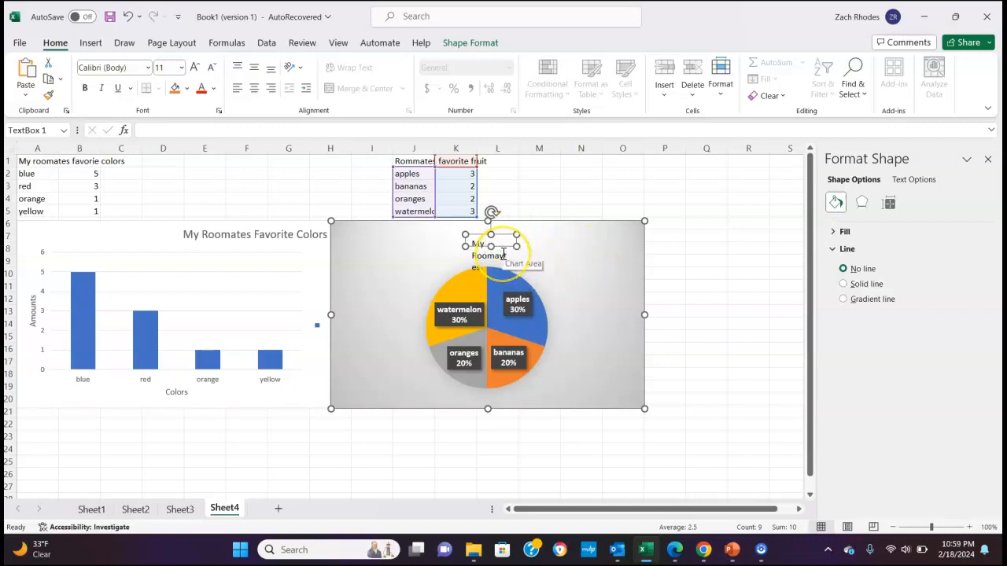
key(BackSpace)
key(BackSpace)
key(BackSpace)
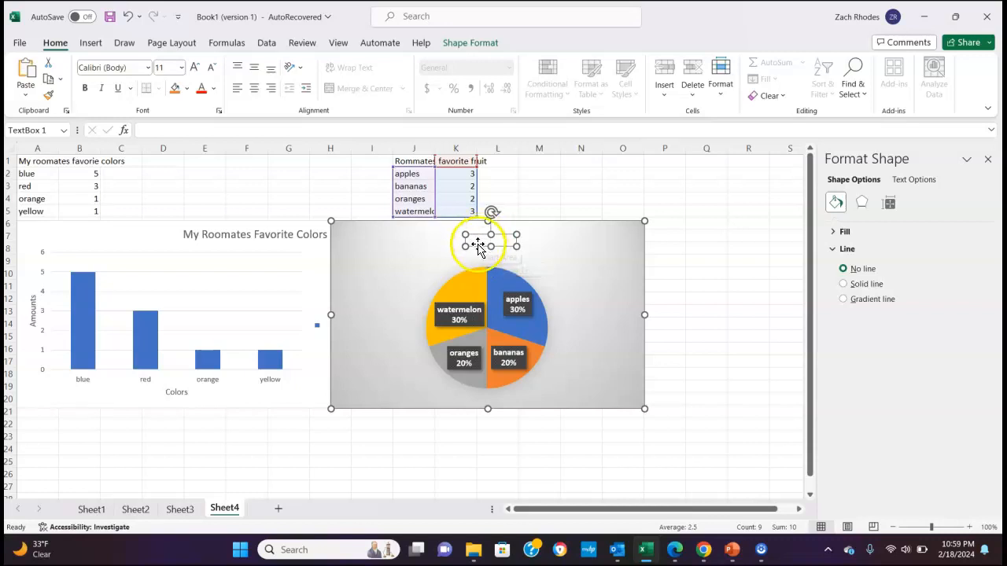
click(485, 242)
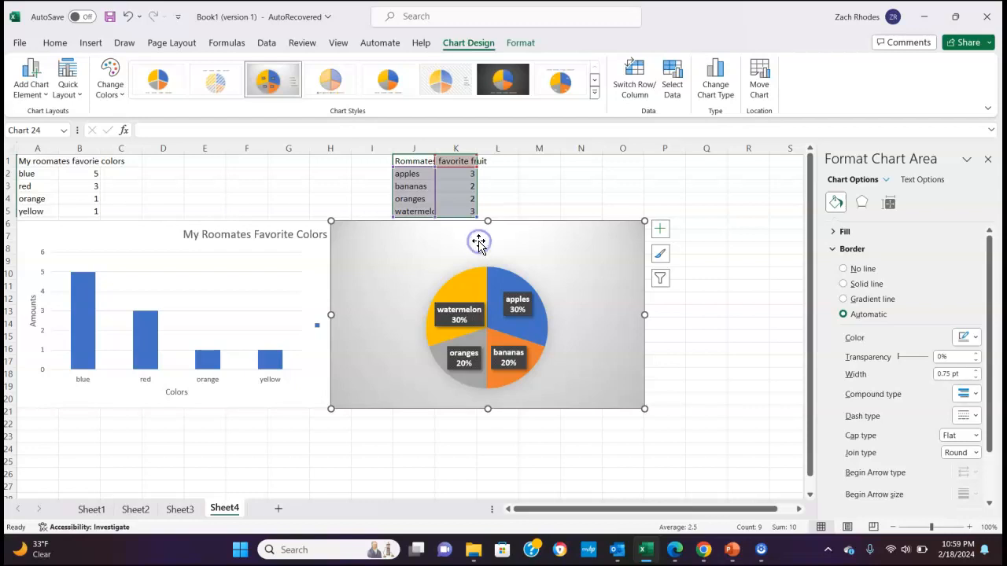
right_click(478, 242)
click(478, 242)
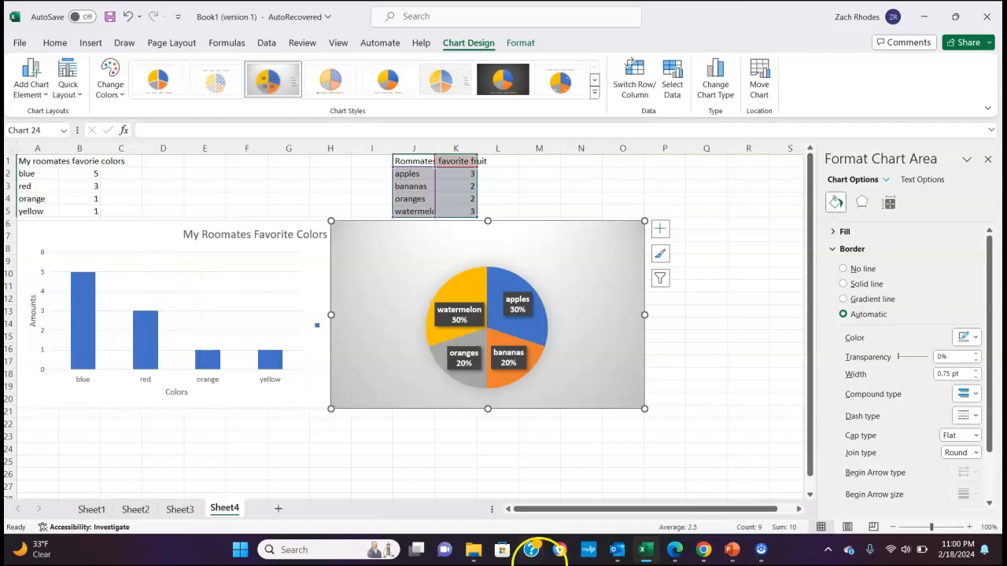
Switch to the dog picture search in Chrome, close the image preview and set the usage rights filter to All
click(703, 549)
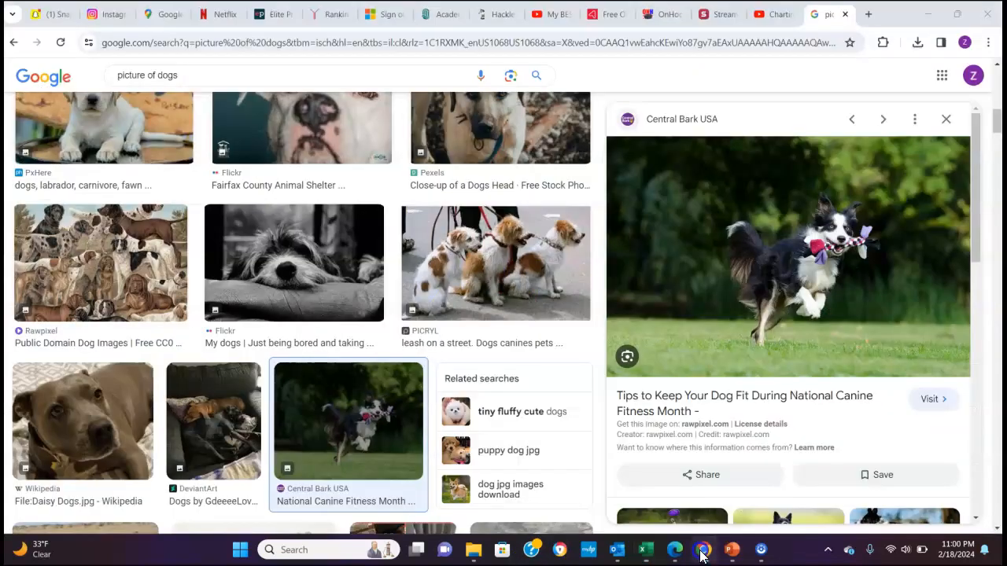
click(946, 119)
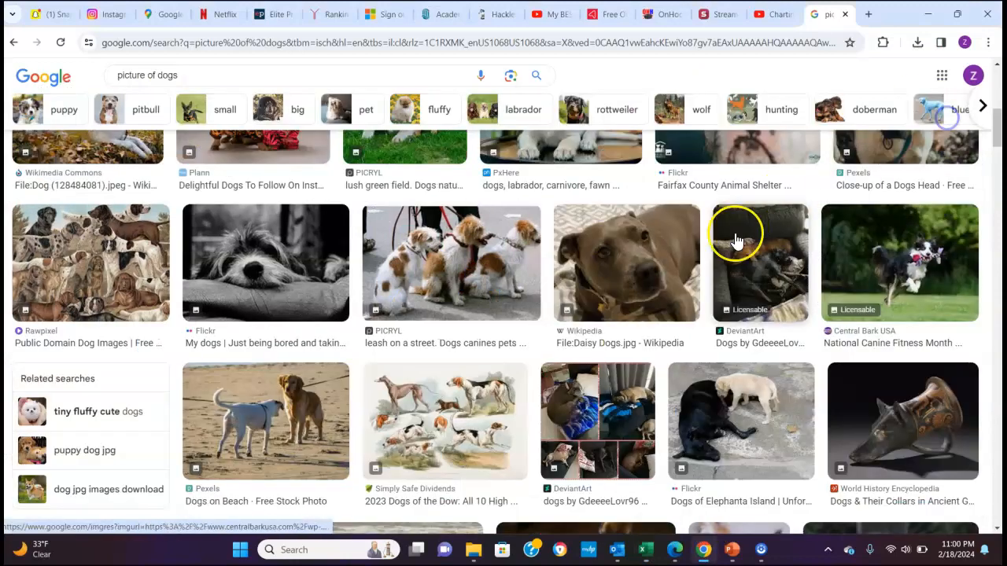
scroll(735, 237, up, 6)
click(458, 160)
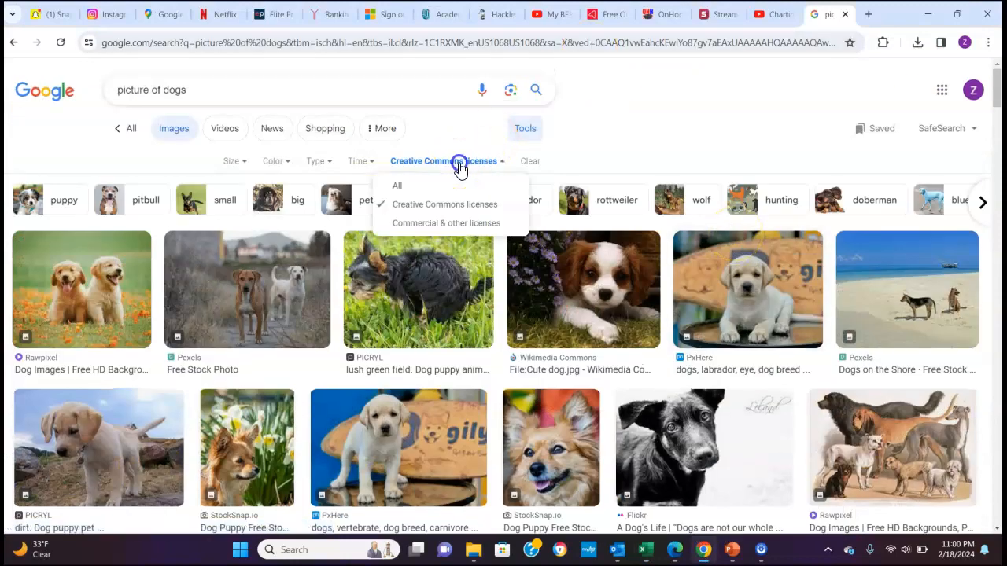
click(435, 187)
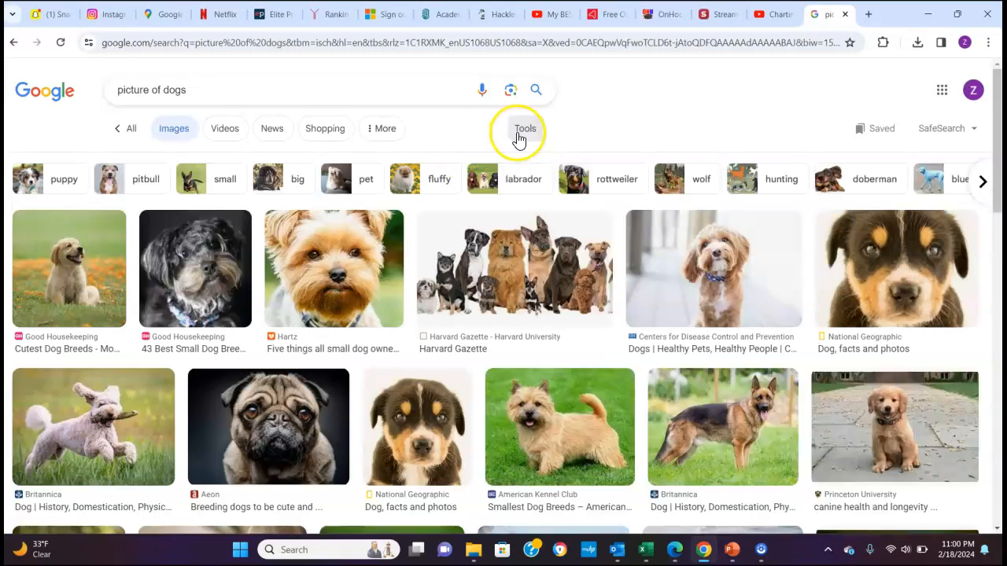
Filter the dog image results by usage rights to Creative Commons licenses
click(517, 135)
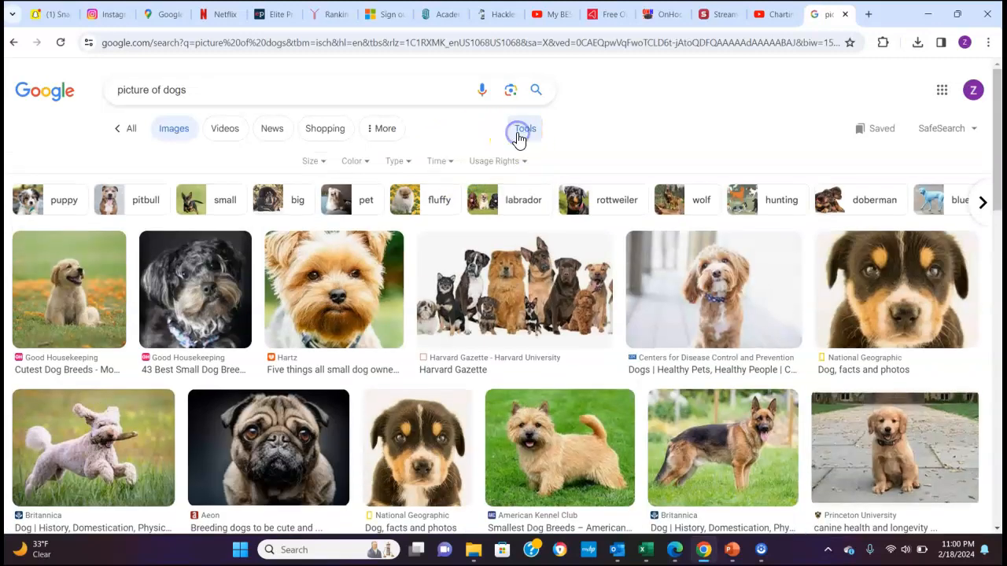
click(489, 164)
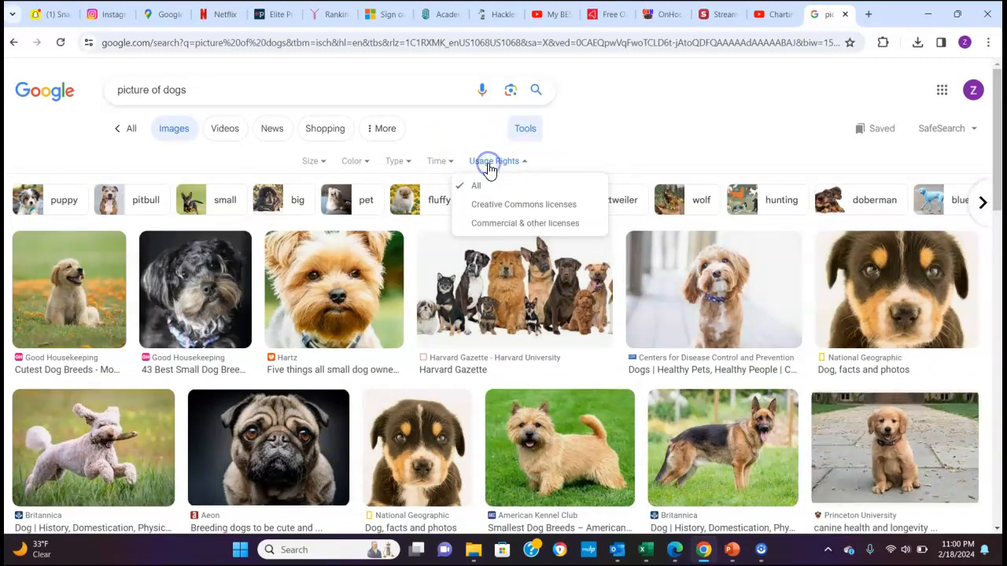
click(502, 204)
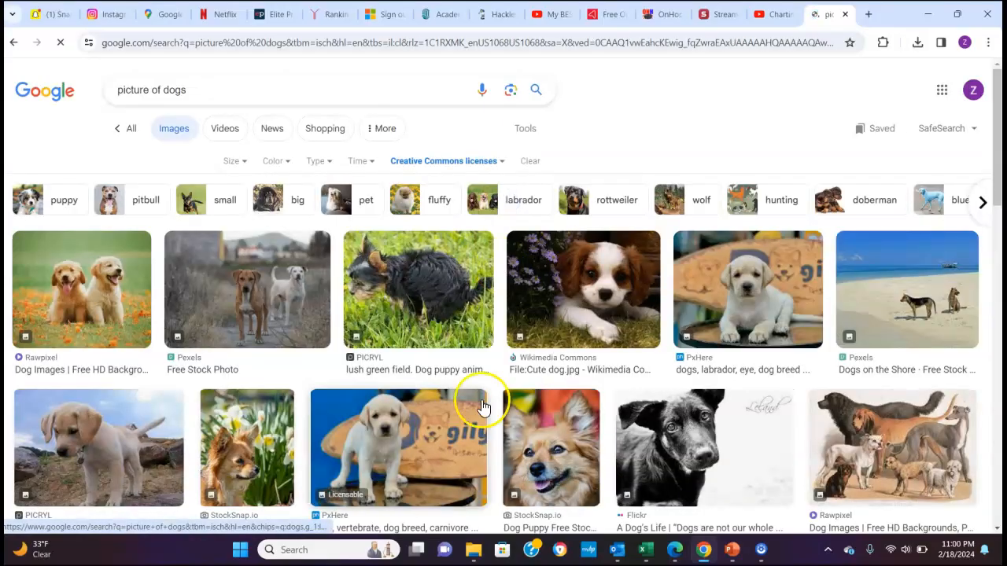
Preview the Central Bark USA image of the black and white dog running with a toy and open its license details
scroll(482, 400, down, 10)
scroll(483, 407, up, 2)
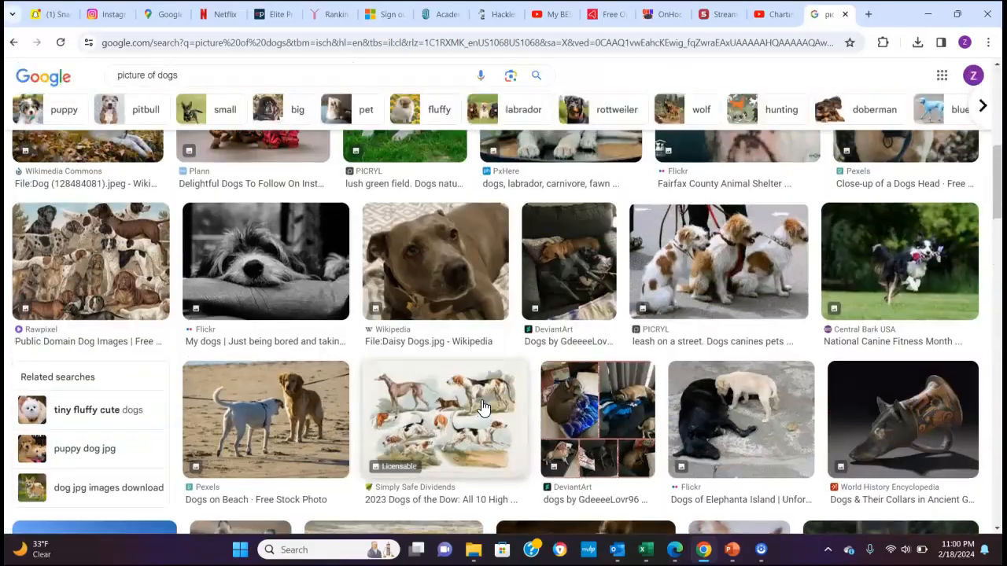
scroll(621, 356, up, 5)
scroll(621, 357, down, 4)
scroll(622, 355, down, 1)
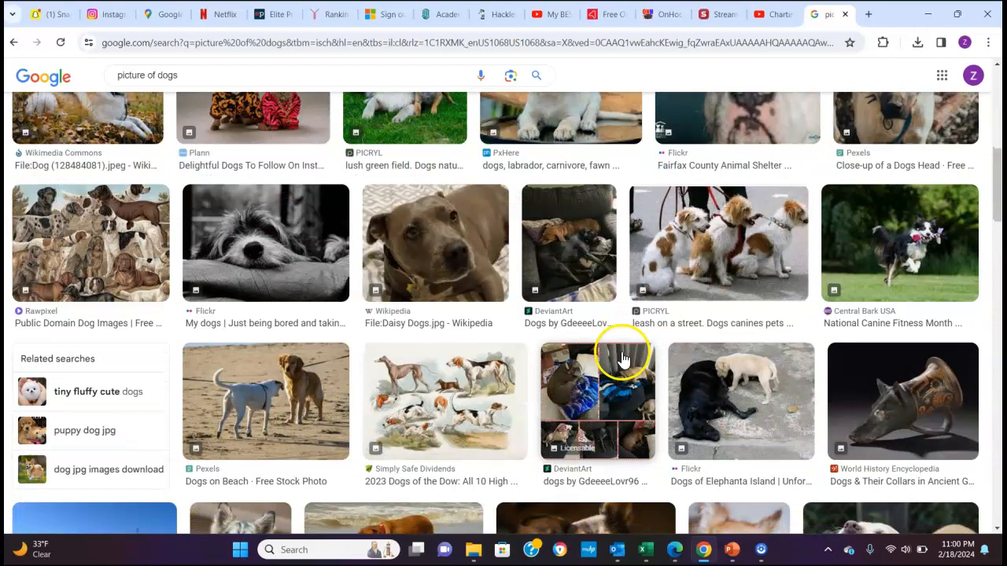
click(860, 269)
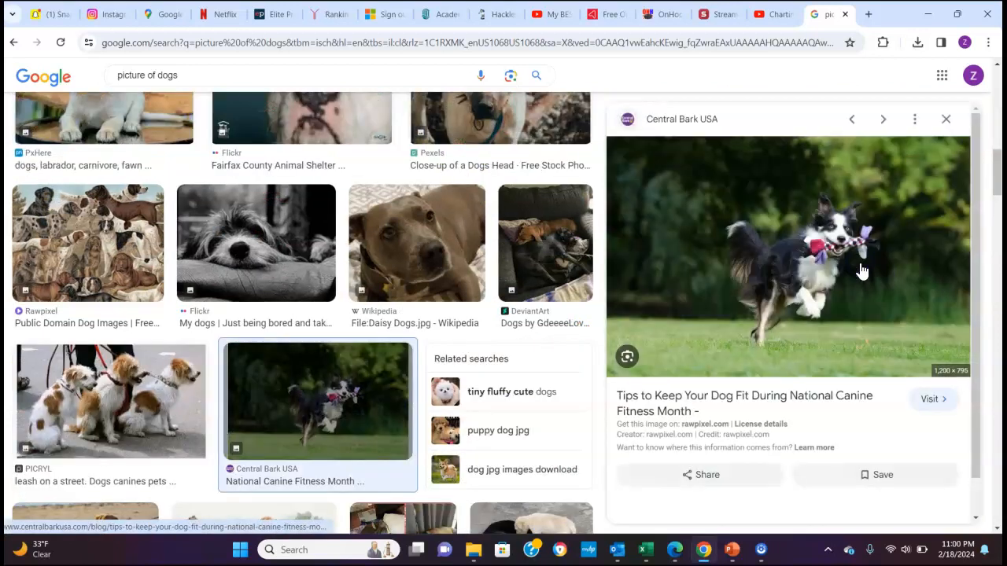
click(743, 427)
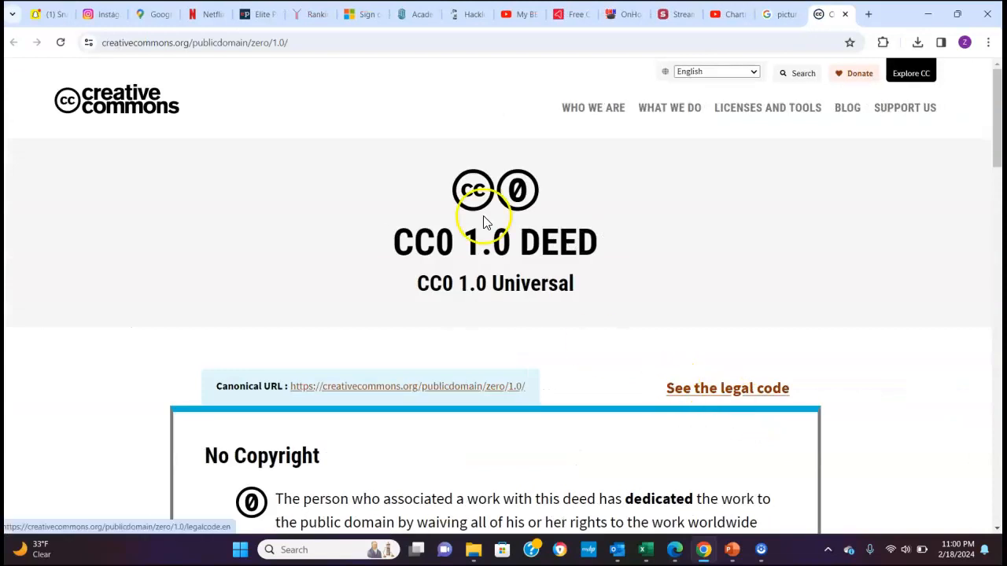
Read the CC0 1.0 deed's No Copyright and Other Information sections, and close the license page
drag(392, 246, 780, 232)
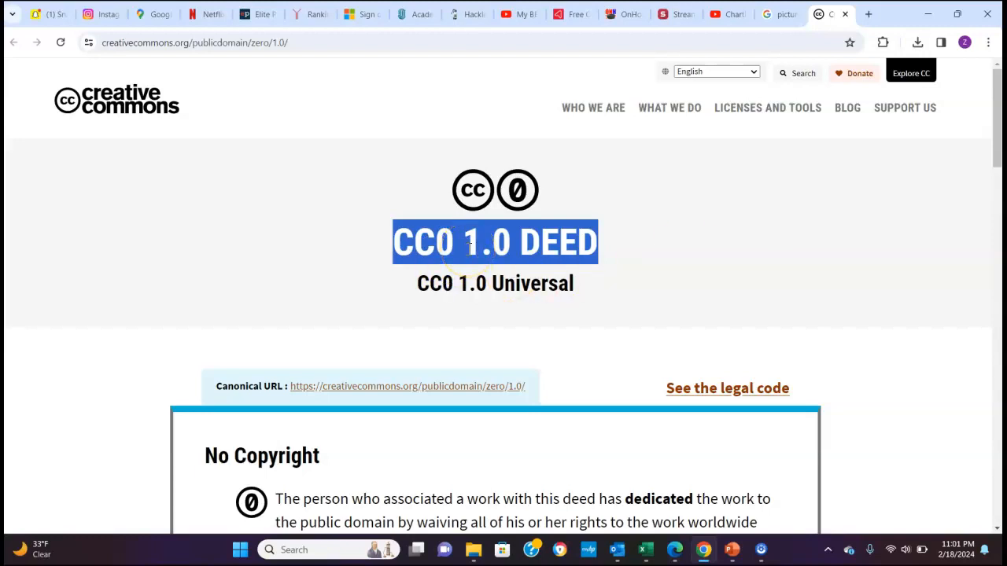
scroll(621, 367, down, 3)
click(192, 258)
drag(192, 258, 344, 251)
click(343, 252)
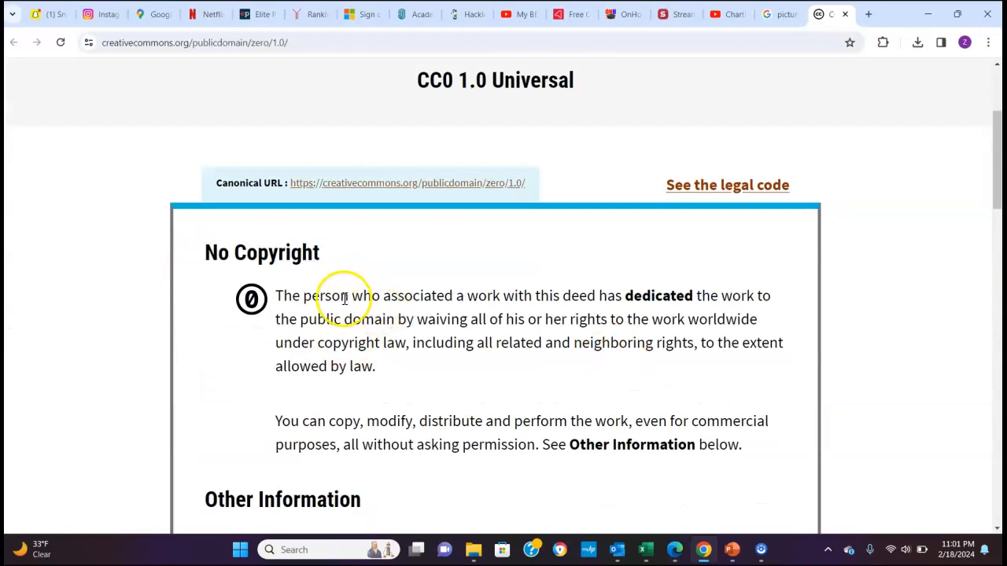
drag(291, 296, 681, 362)
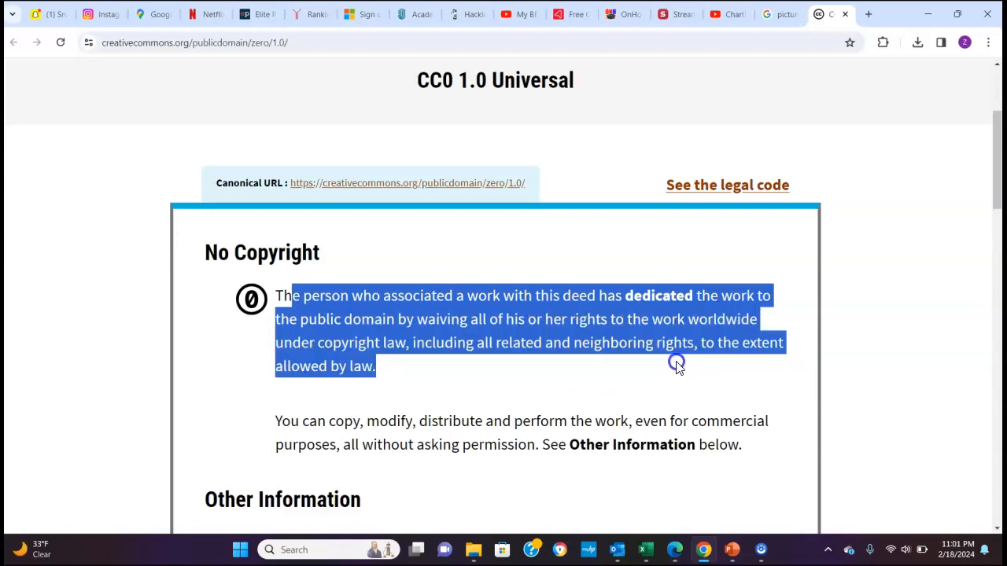
click(580, 383)
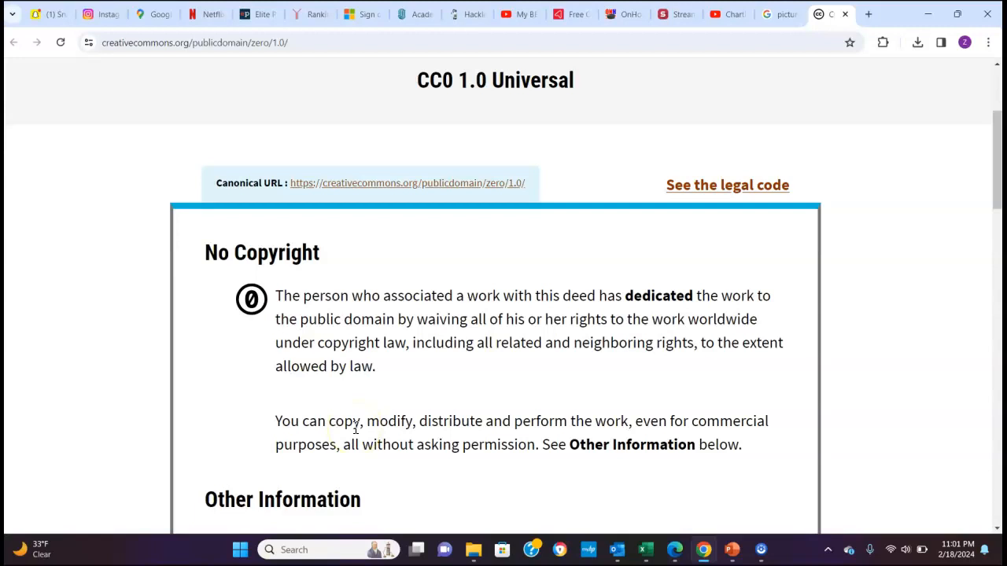
scroll(394, 487, down, 4)
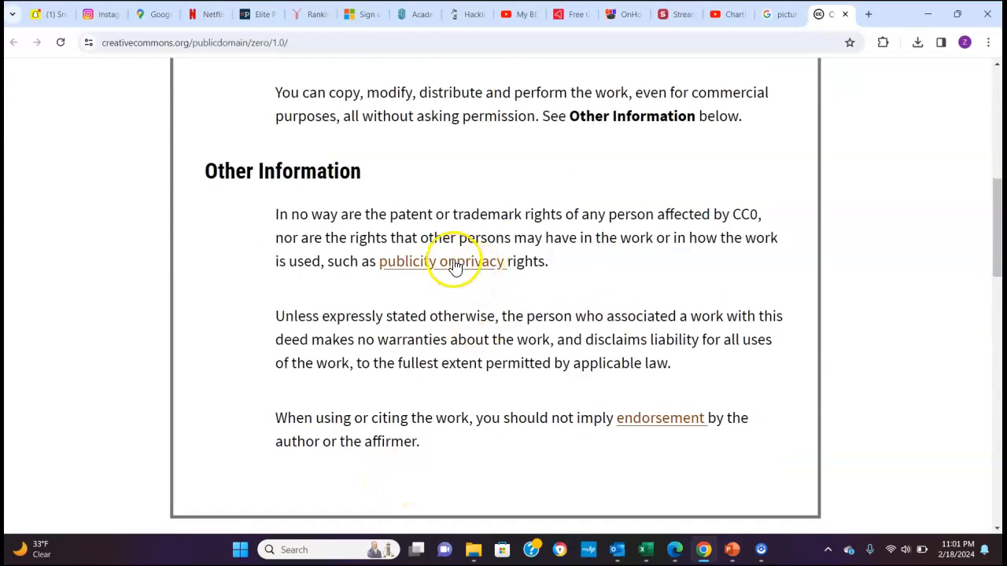
scroll(392, 317, up, 7)
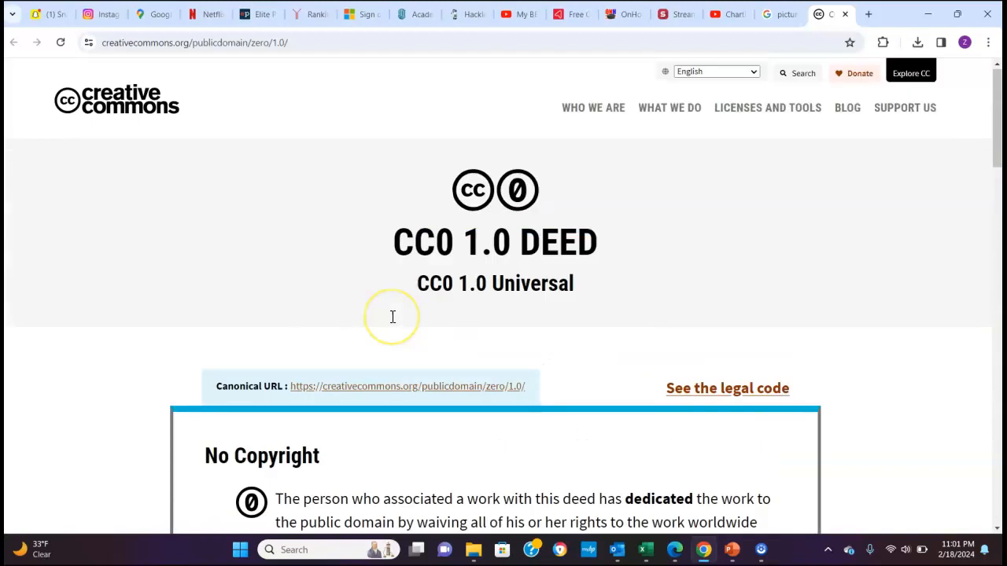
click(844, 14)
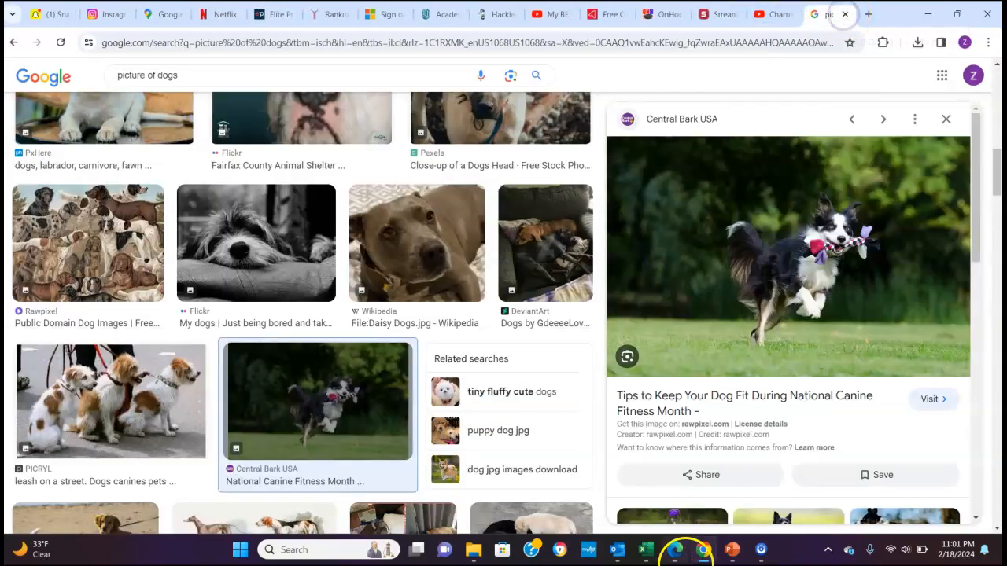
Switch to the iPiccy editor in Edge and crop the dog photo to 1132 × 726 pixels with no fixed proportion
click(675, 549)
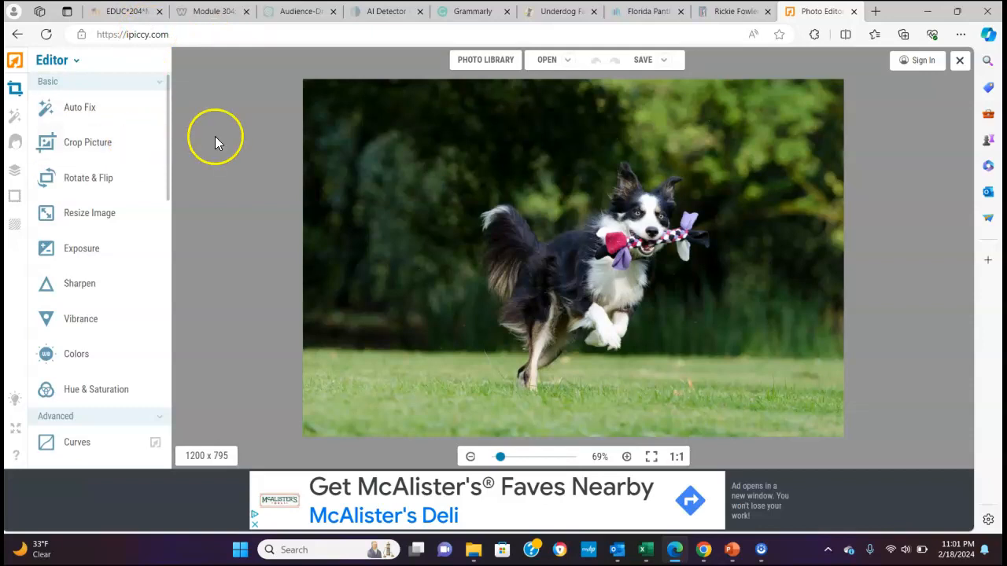
click(111, 142)
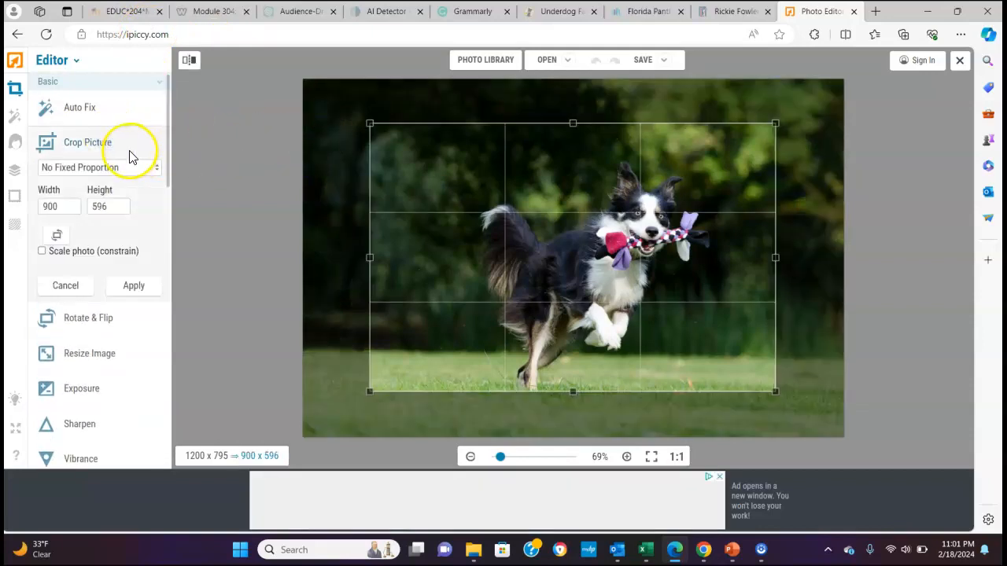
drag(370, 123, 326, 95)
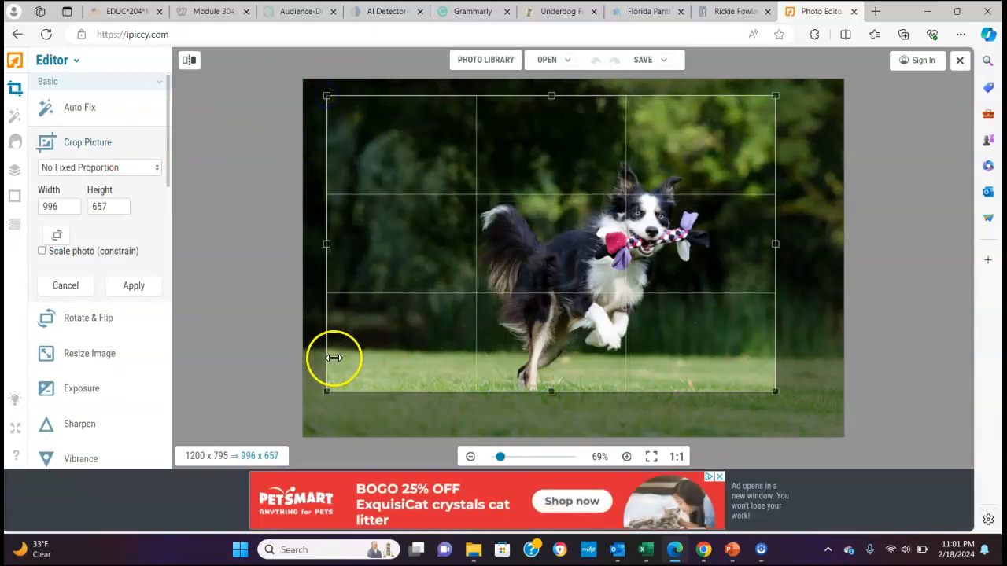
drag(326, 391, 318, 422)
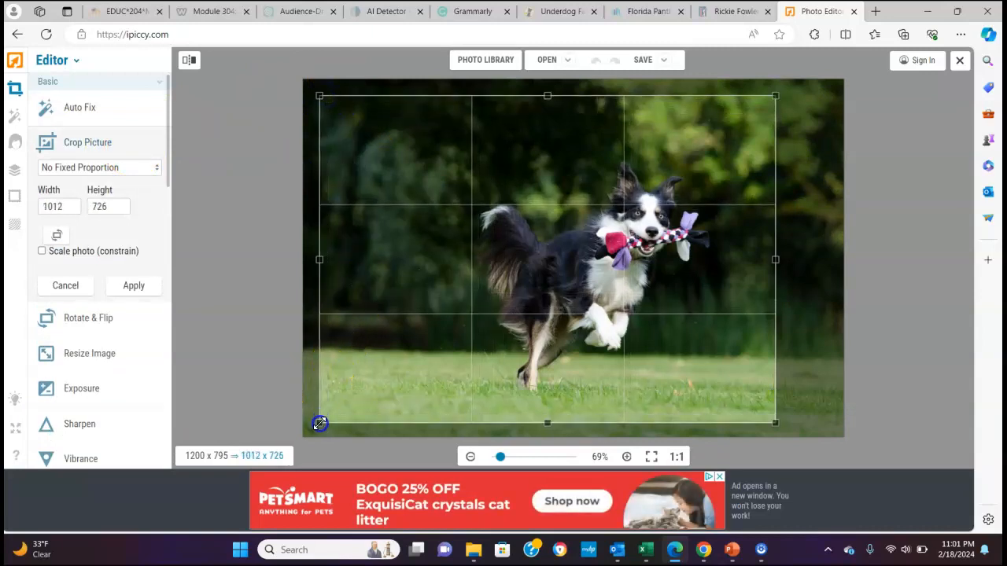
drag(776, 424, 831, 425)
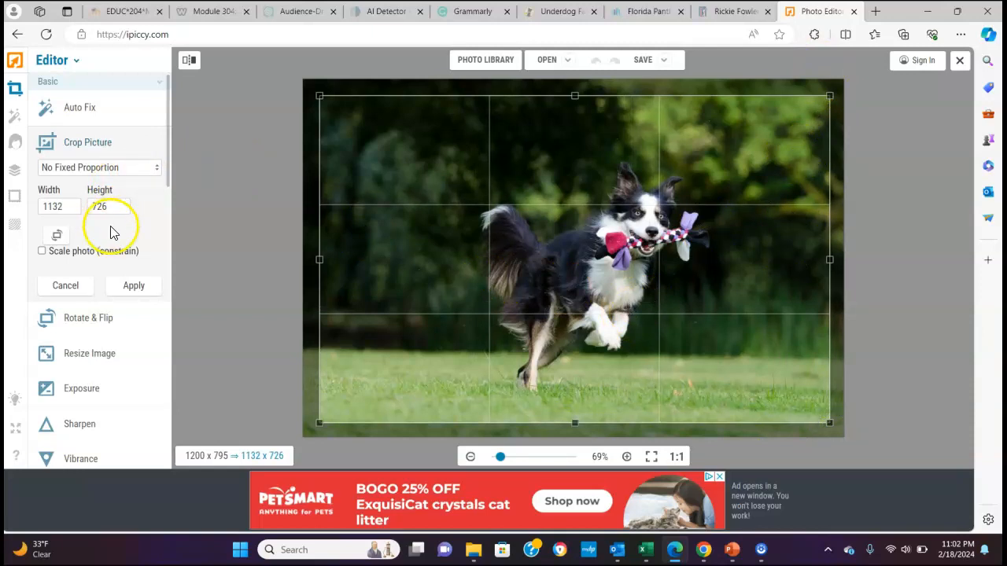
click(133, 287)
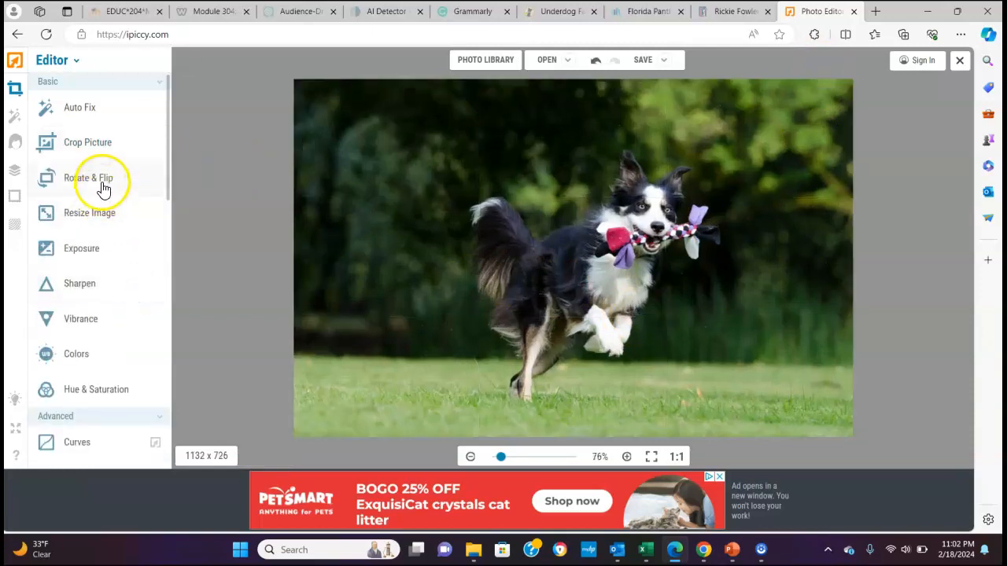
Resize the cropped dog photo to a width of 2000 pixels with proportions constrained
click(106, 214)
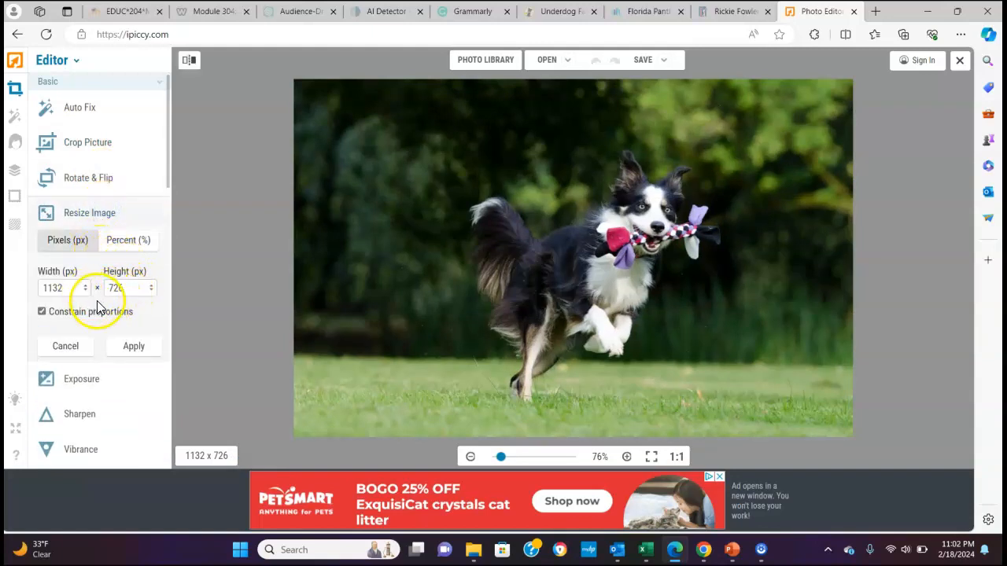
click(126, 241)
click(69, 242)
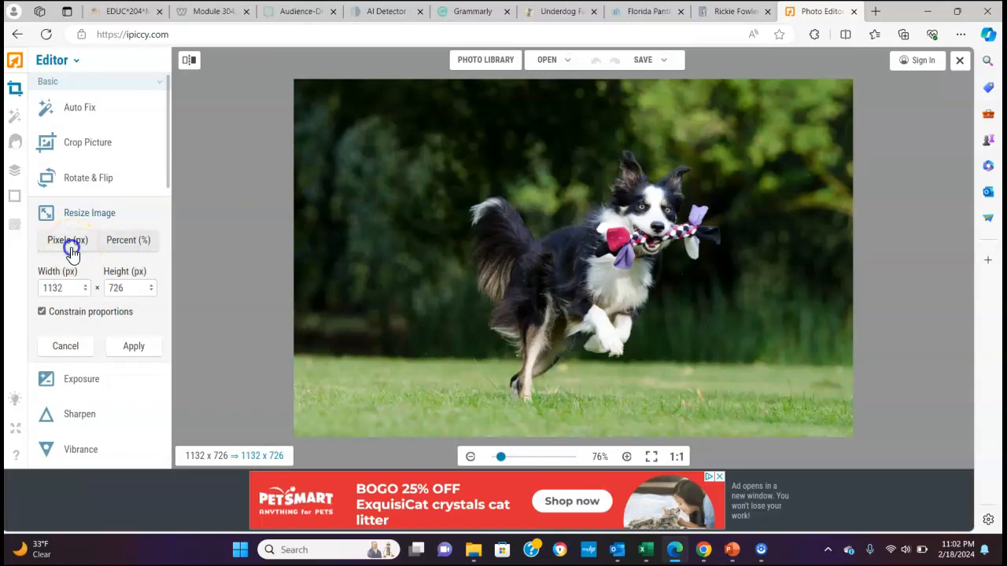
double_click(70, 288)
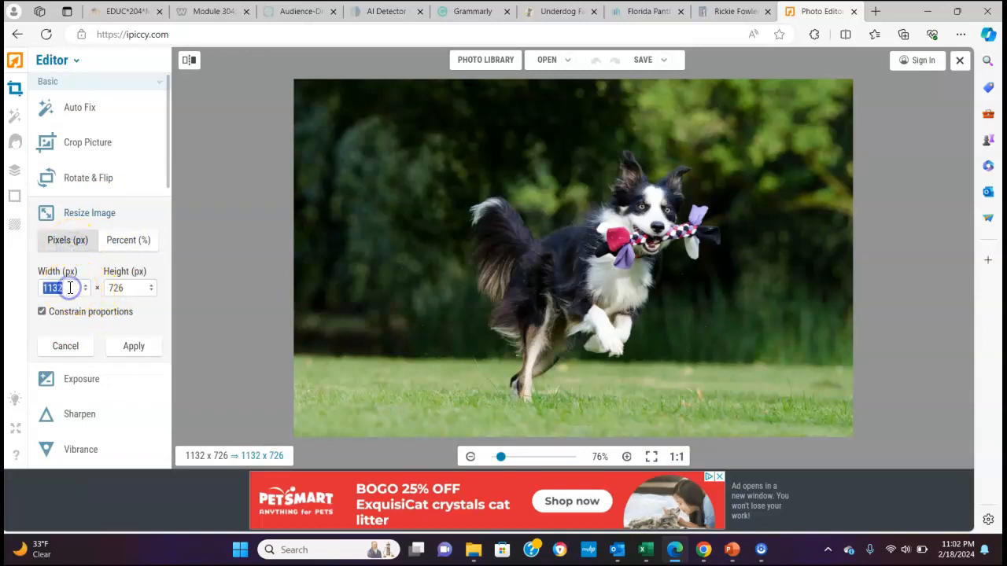
text(2000)
click(129, 346)
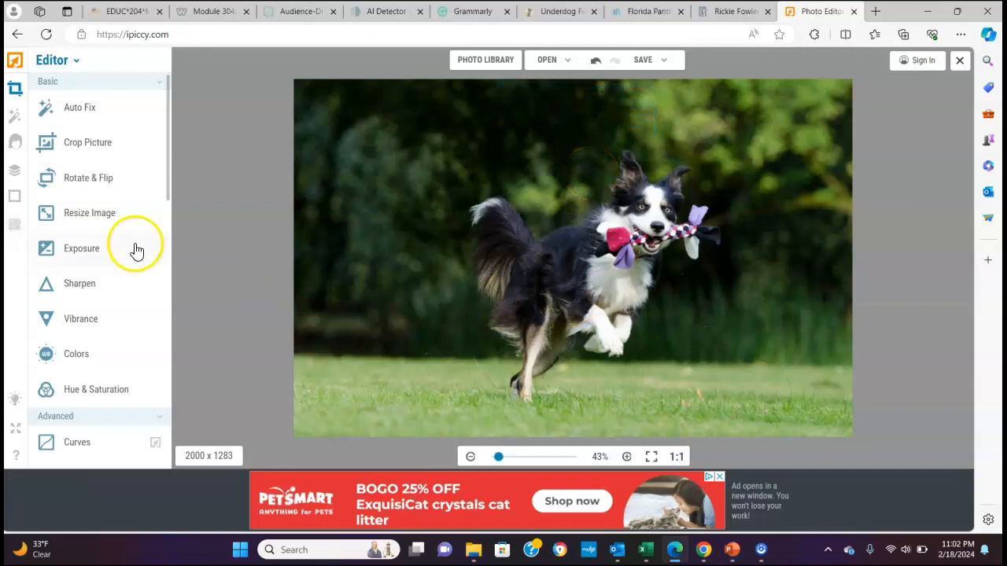
Apply an Exposure adjustment to the dog photo with exposure -30, highlights 57, shadows 39 and contrast -54
click(102, 254)
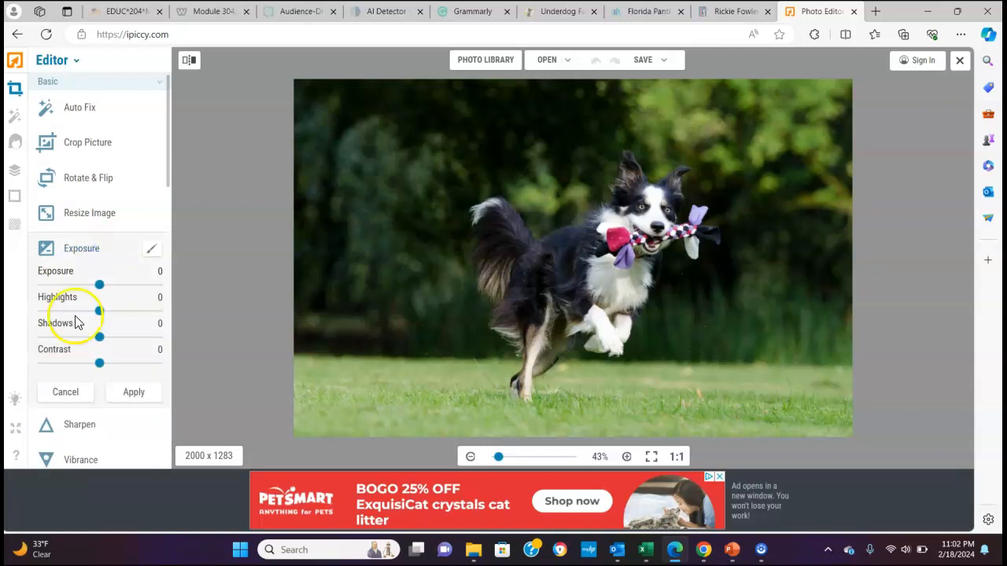
drag(99, 284, 81, 297)
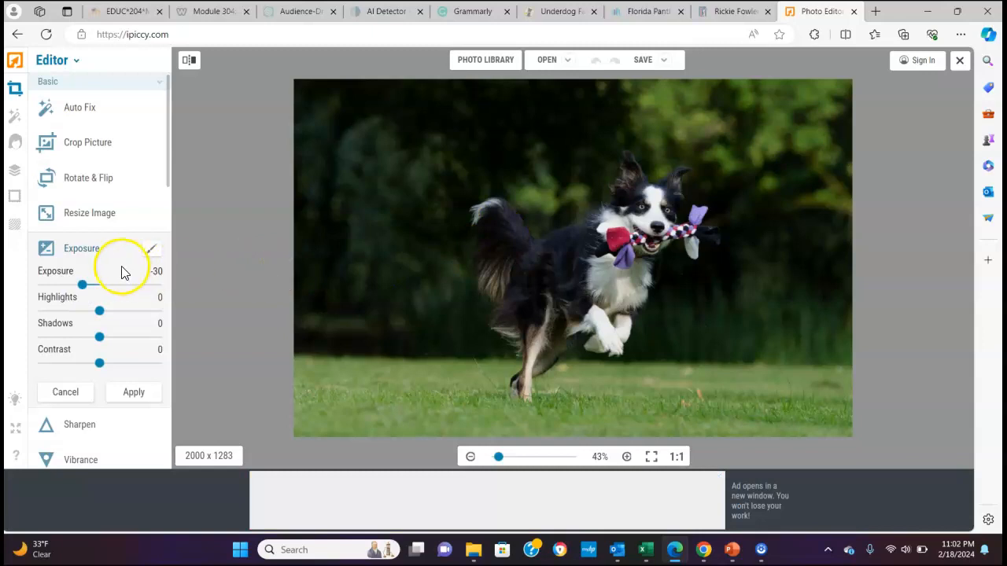
drag(99, 312, 136, 320)
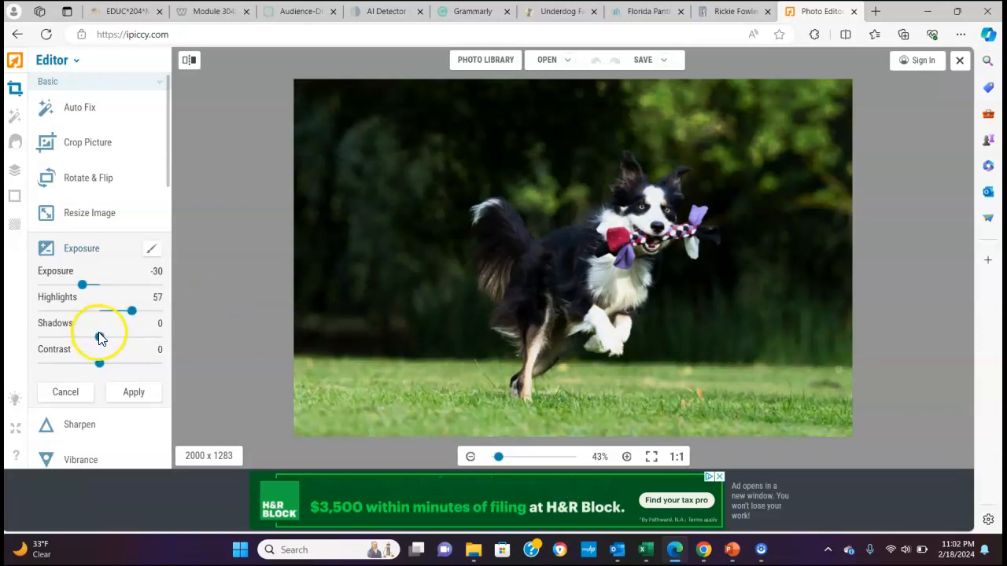
drag(99, 337, 129, 336)
drag(33, 308, 260, 314)
drag(157, 337, 113, 311)
mouse_move(119, 336)
mouse_down()
mouse_move(76, 322)
mouse_move(60, 328)
mouse_move(63, 317)
mouse_move(123, 329)
mouse_up()
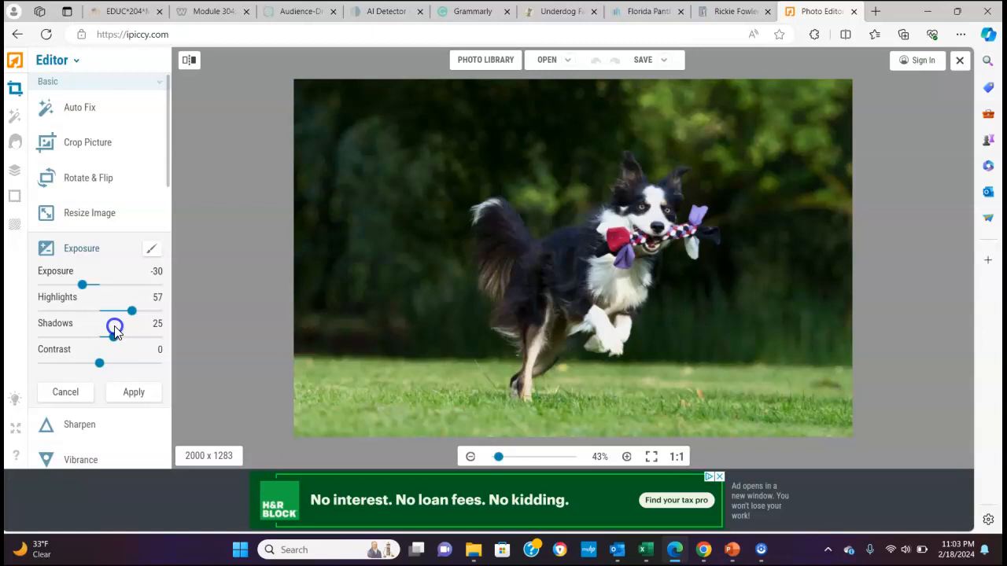
drag(115, 331, 119, 333)
drag(101, 370, 31, 365)
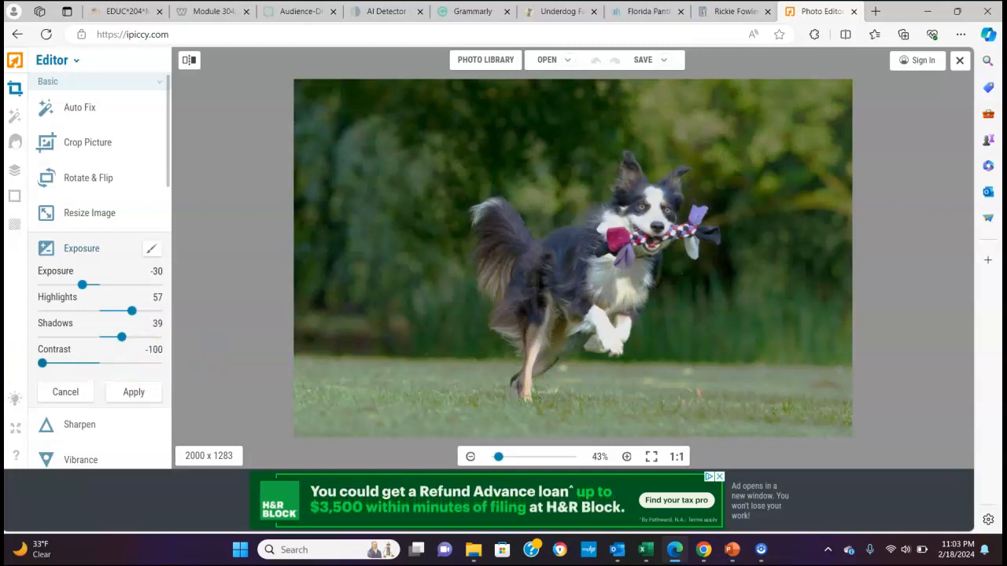
drag(36, 369, 71, 367)
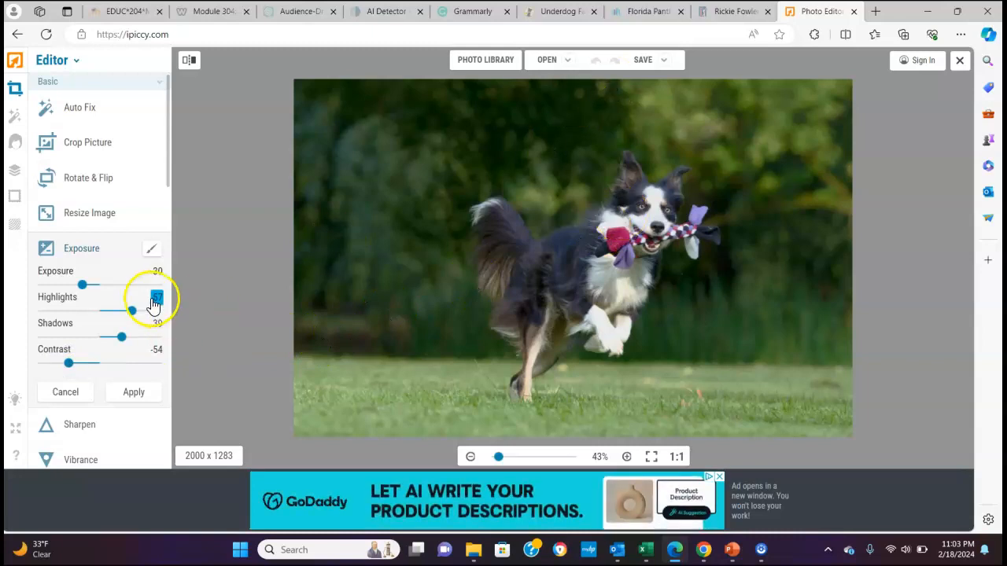
click(123, 383)
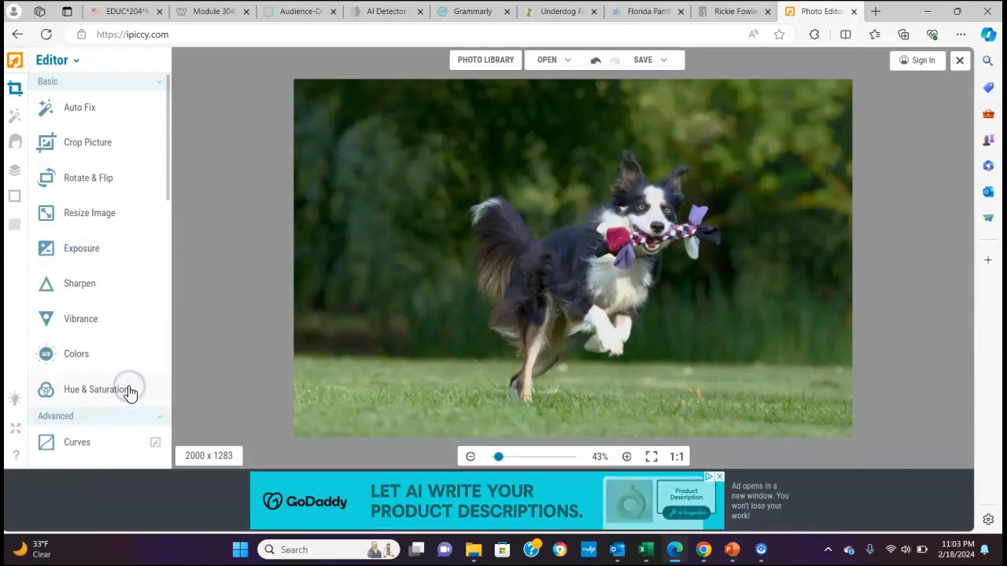
Darken the foliage beside the dog's head and spots on the grass using the Burn tool with a 110 Mid brush, and apply it
click(113, 86)
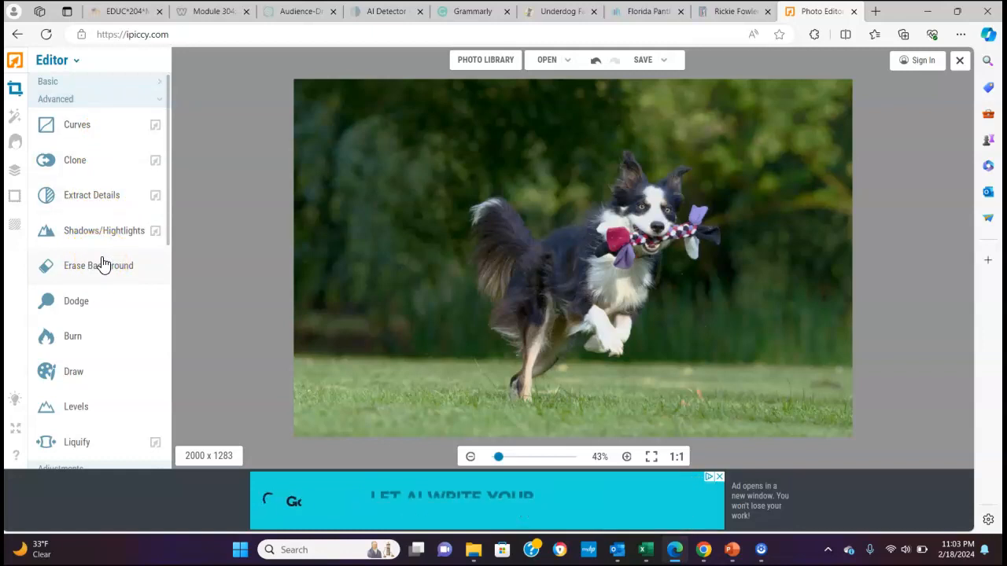
click(86, 350)
scroll(96, 337, down, 1)
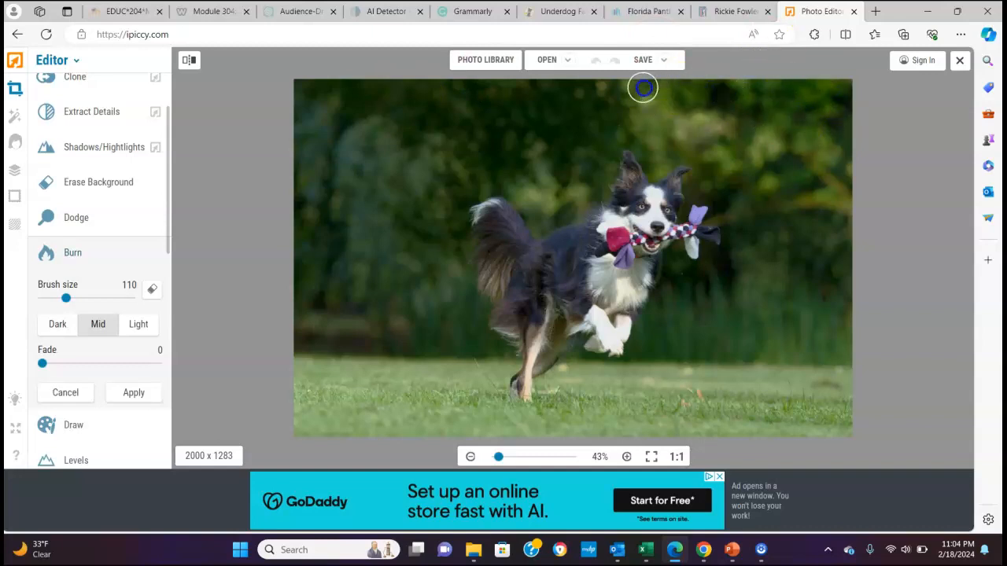
mouse_move(663, 104)
mouse_down()
mouse_move(651, 130)
mouse_move(678, 116)
mouse_move(670, 132)
mouse_move(715, 104)
mouse_move(706, 137)
mouse_up()
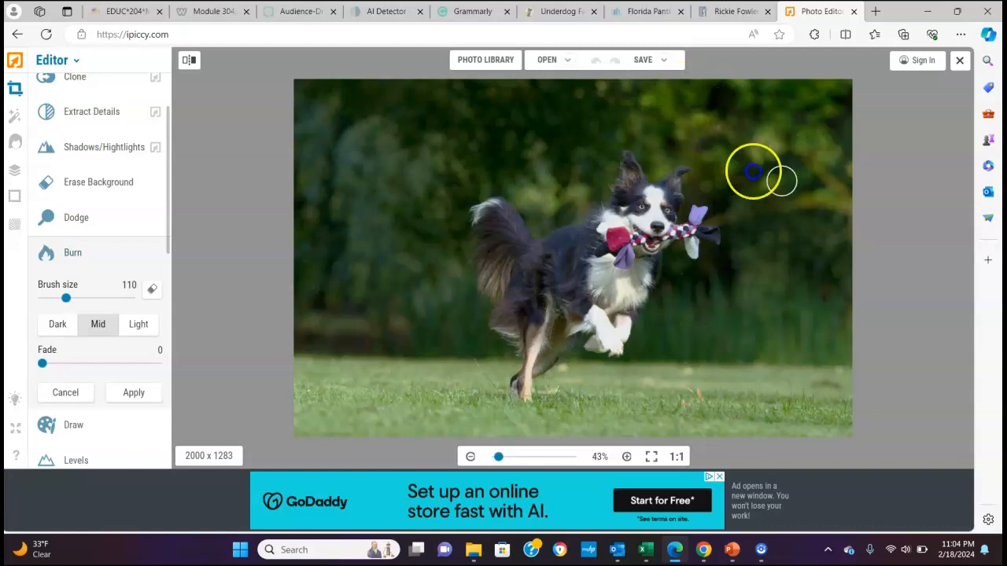
drag(755, 170, 805, 170)
mouse_move(750, 132)
mouse_down()
mouse_move(795, 164)
mouse_move(844, 168)
mouse_up()
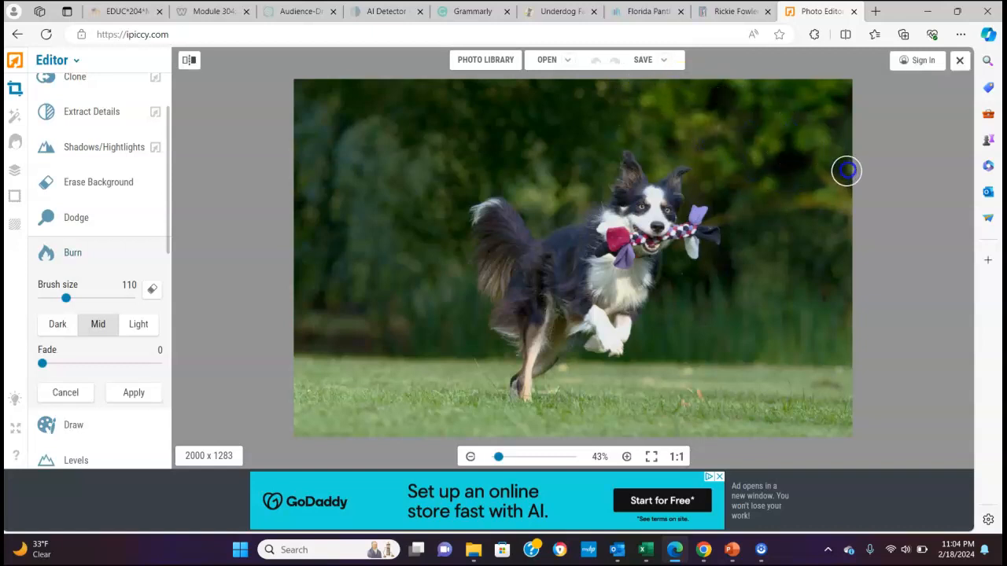
drag(832, 209, 661, 107)
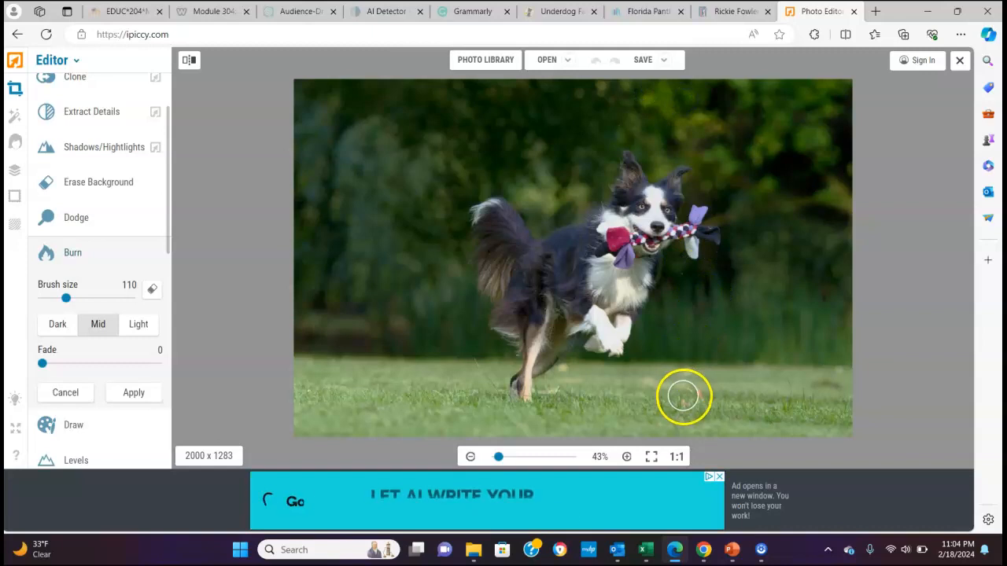
click(687, 395)
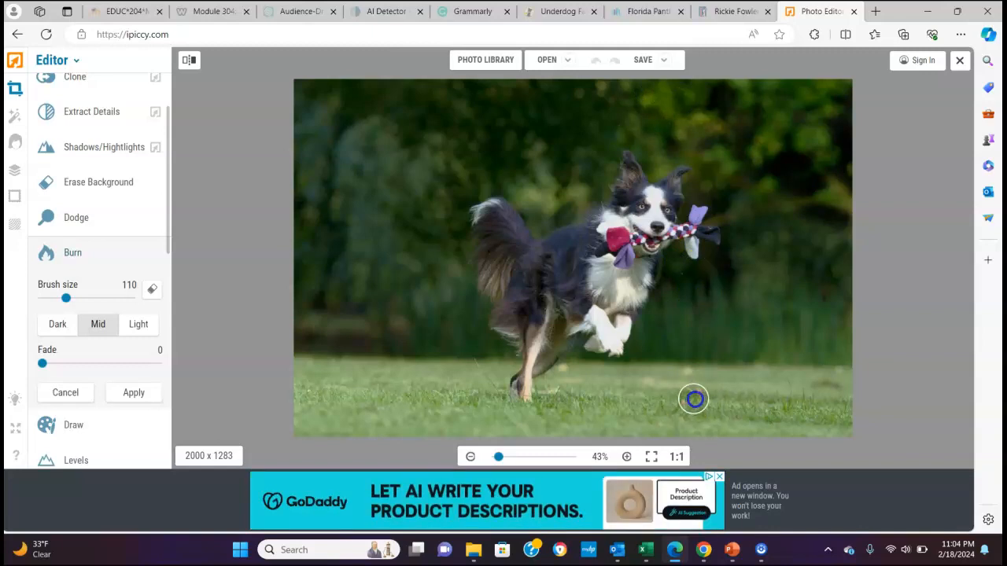
drag(698, 397, 698, 399)
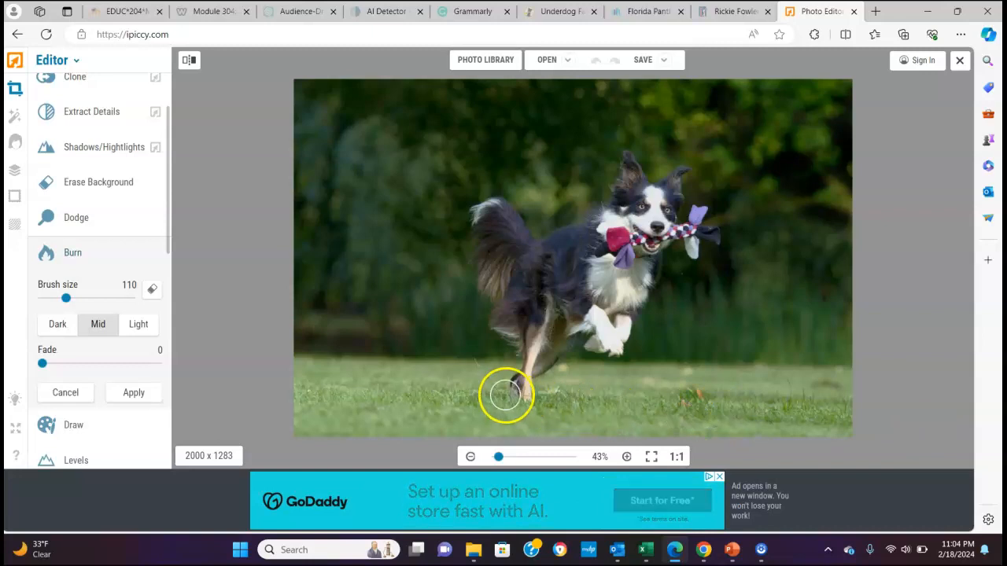
click(509, 395)
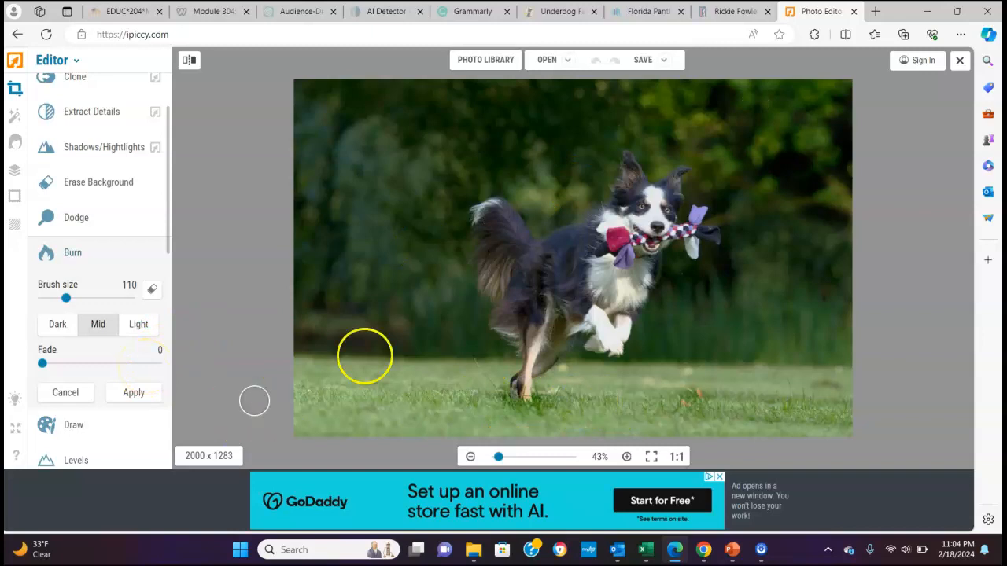
click(140, 392)
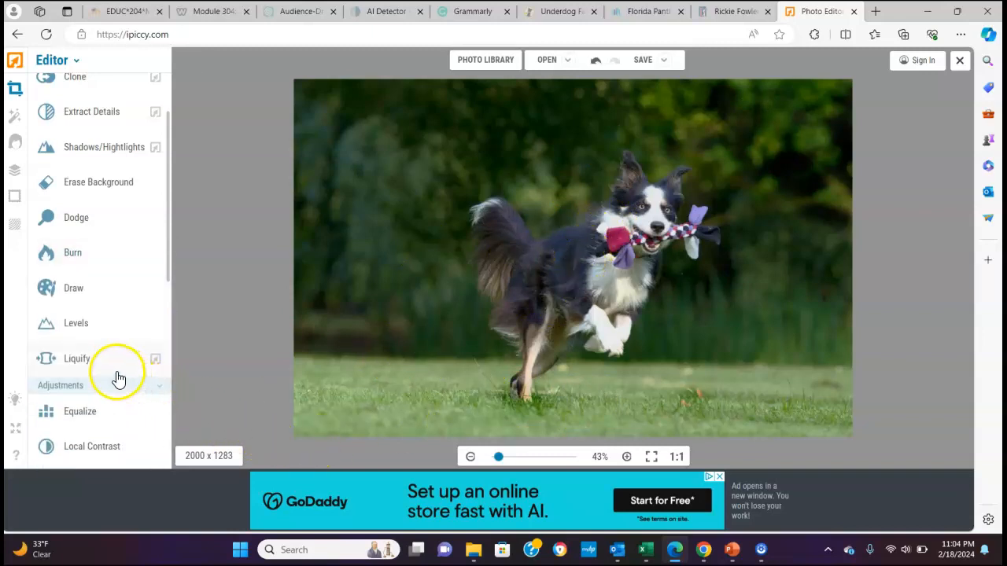
Try warping the dog's toy, face and hind legs with the Liquify move brush at size 272, raising intensity to 96, and cancel the tool
click(116, 374)
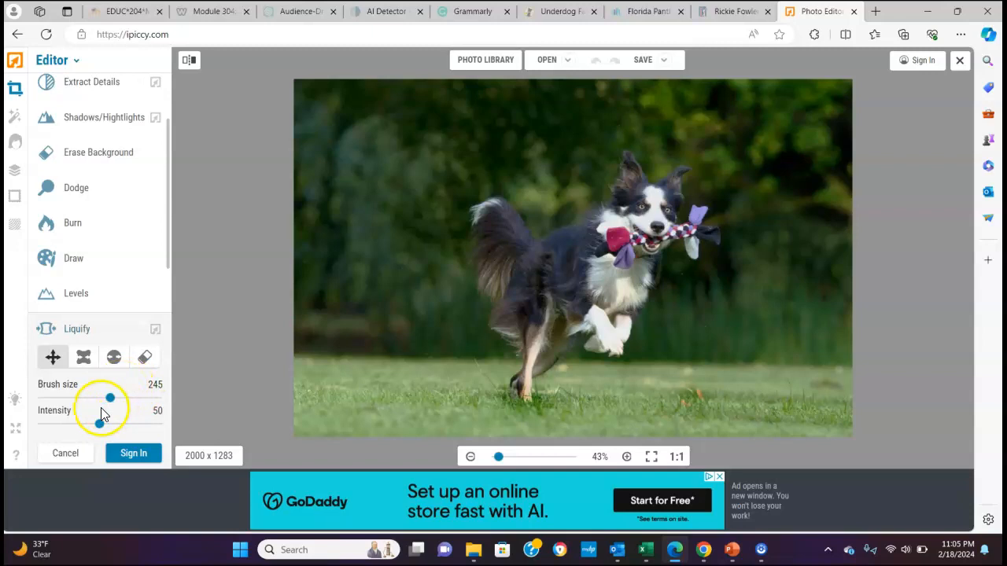
drag(110, 398, 118, 399)
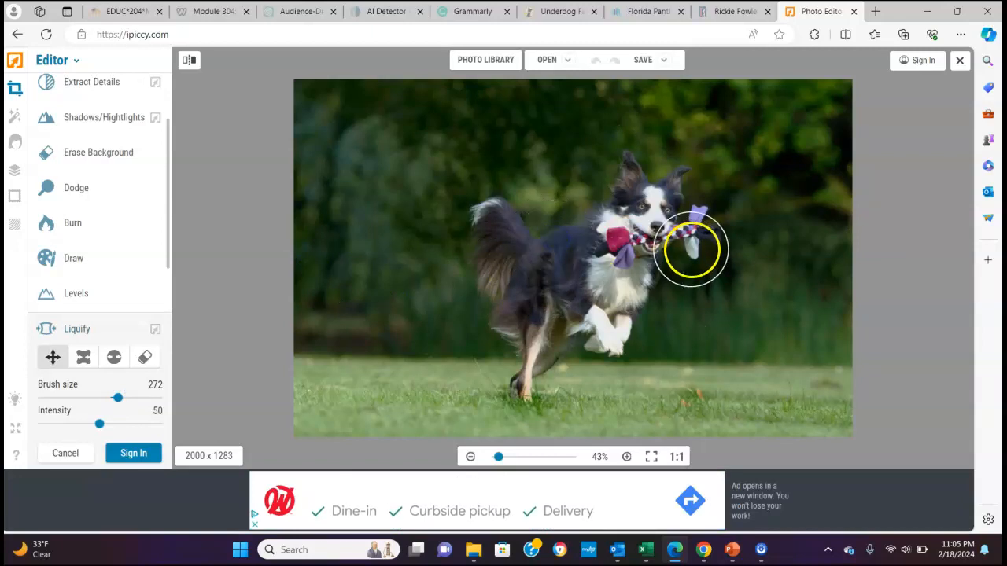
drag(681, 198, 700, 225)
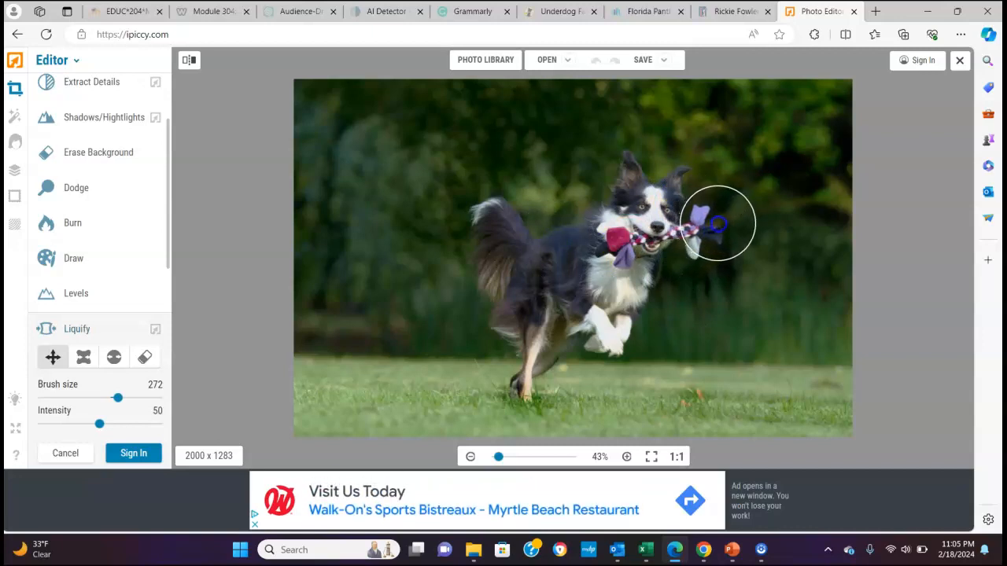
mouse_move(673, 221)
mouse_down()
mouse_move(681, 210)
mouse_move(610, 213)
mouse_move(641, 203)
mouse_move(662, 213)
mouse_up()
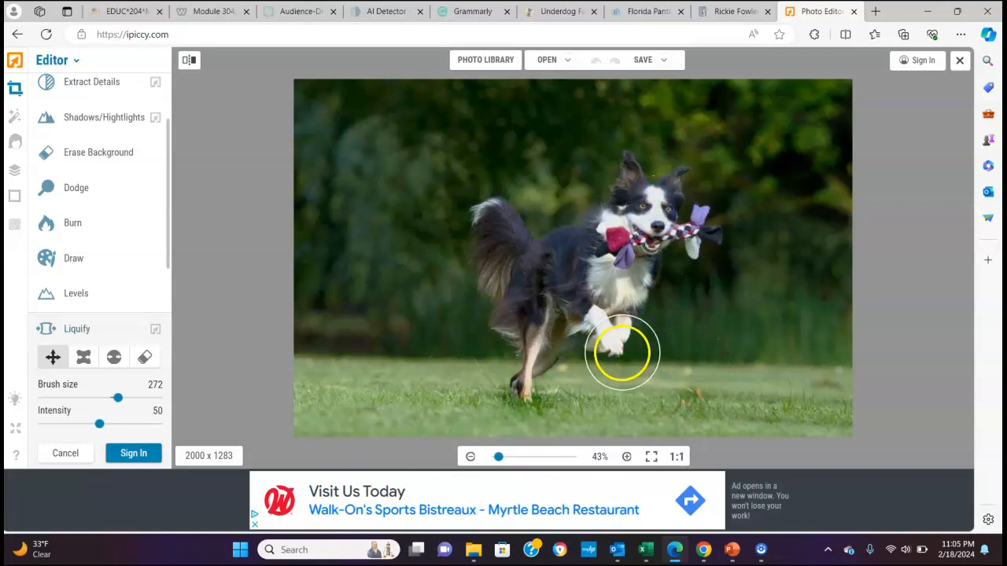
drag(536, 376, 616, 388)
drag(535, 383, 608, 397)
mouse_move(531, 353)
mouse_down()
mouse_move(546, 358)
mouse_move(596, 325)
mouse_move(586, 347)
mouse_move(610, 326)
mouse_move(598, 341)
mouse_move(607, 334)
mouse_up()
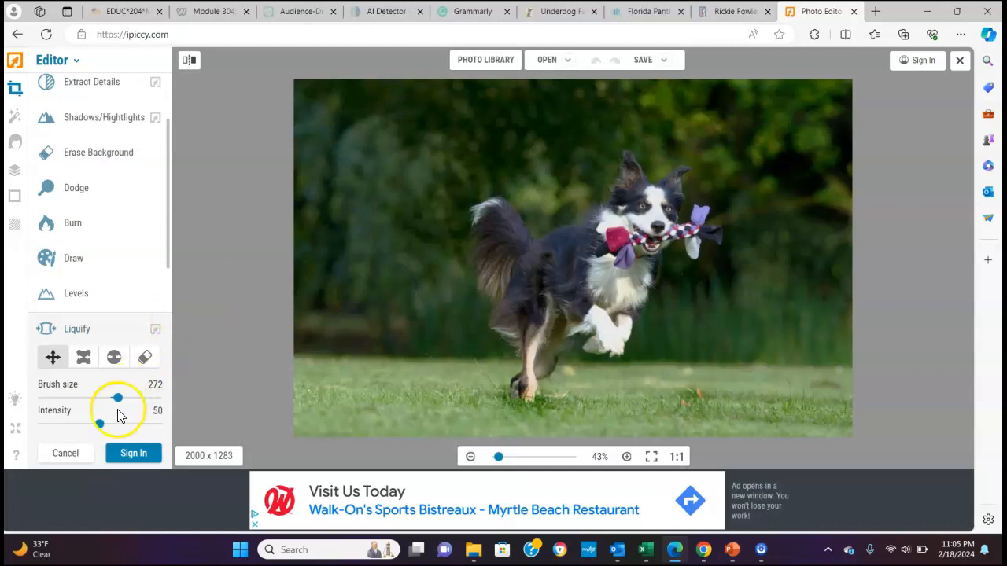
drag(102, 425, 151, 424)
mouse_move(460, 328)
mouse_down()
mouse_move(516, 336)
mouse_move(477, 327)
mouse_move(514, 353)
mouse_move(499, 333)
mouse_move(472, 358)
mouse_move(480, 361)
mouse_up()
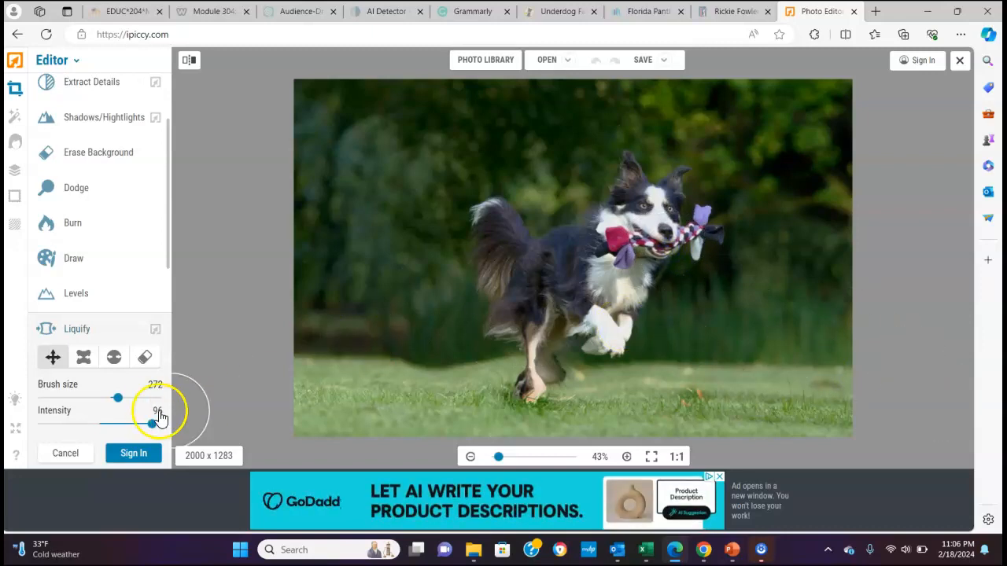
click(66, 454)
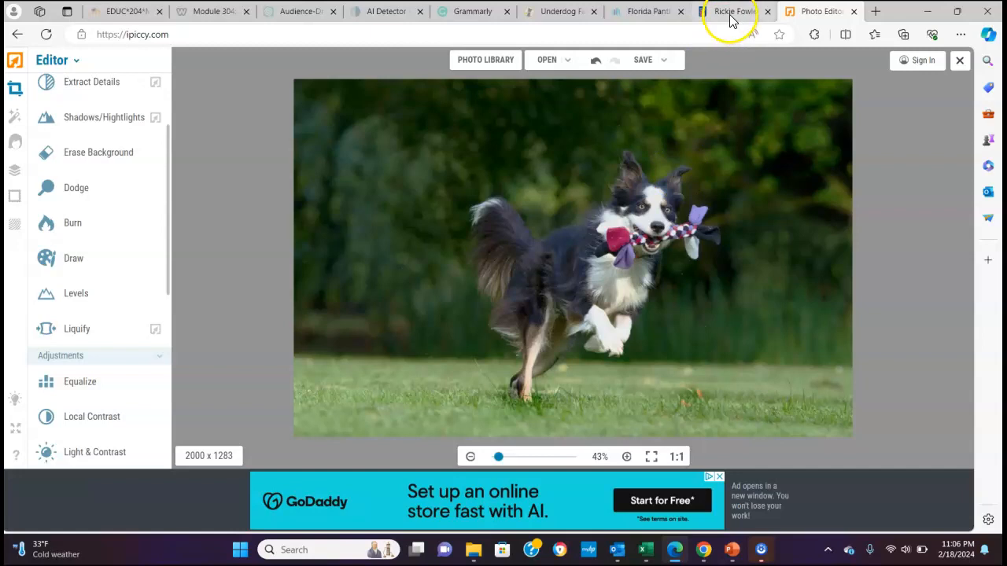
Save the edited dog photo to the computer as DogQ.jpg
click(665, 61)
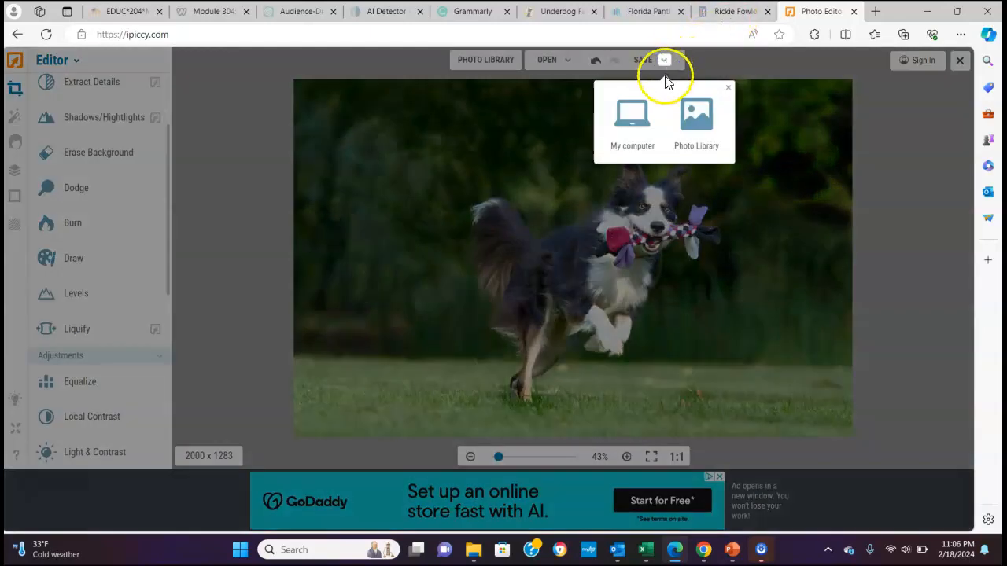
click(635, 113)
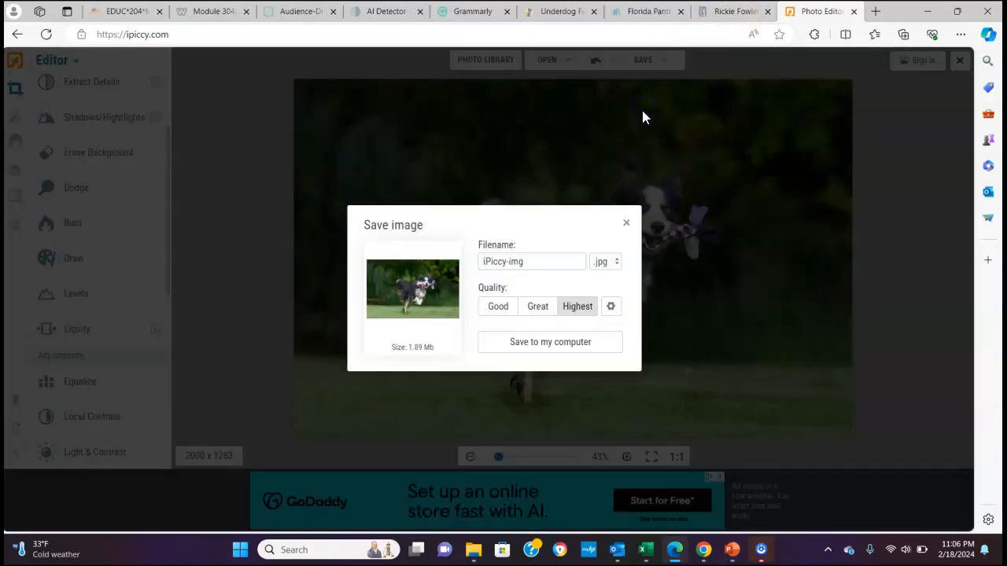
click(532, 266)
triple_click(532, 266)
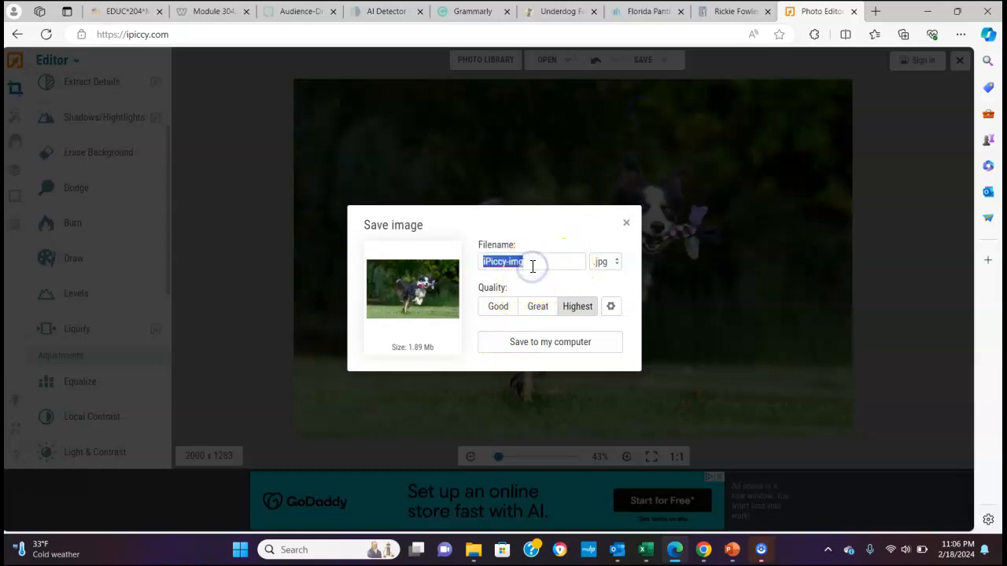
text(Dog)
click(531, 266)
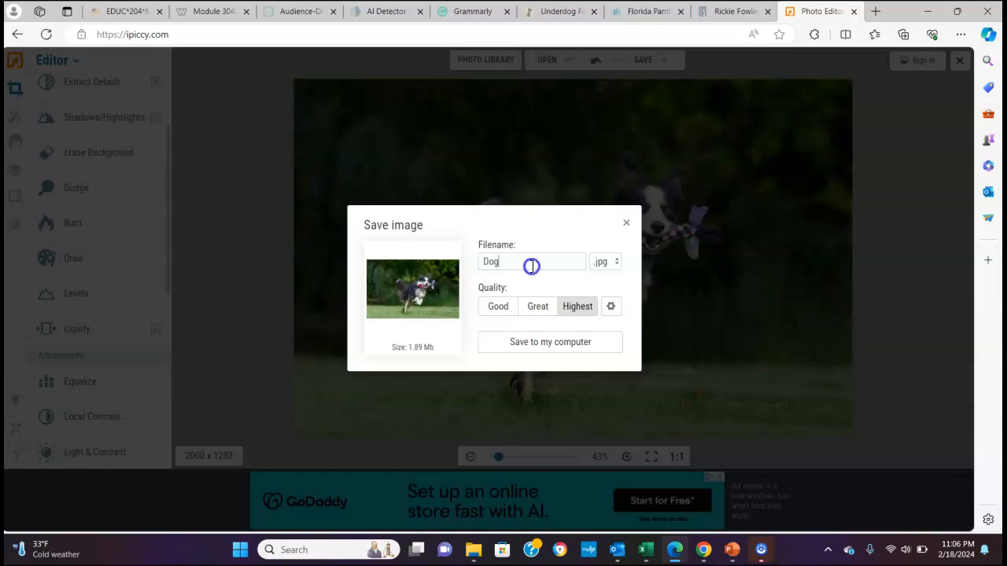
text(Q)
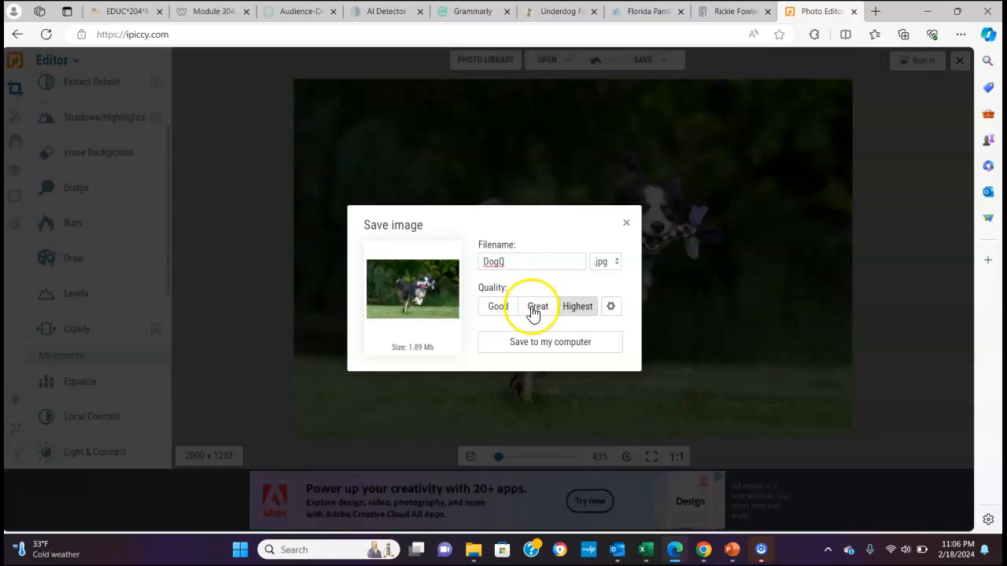
click(554, 341)
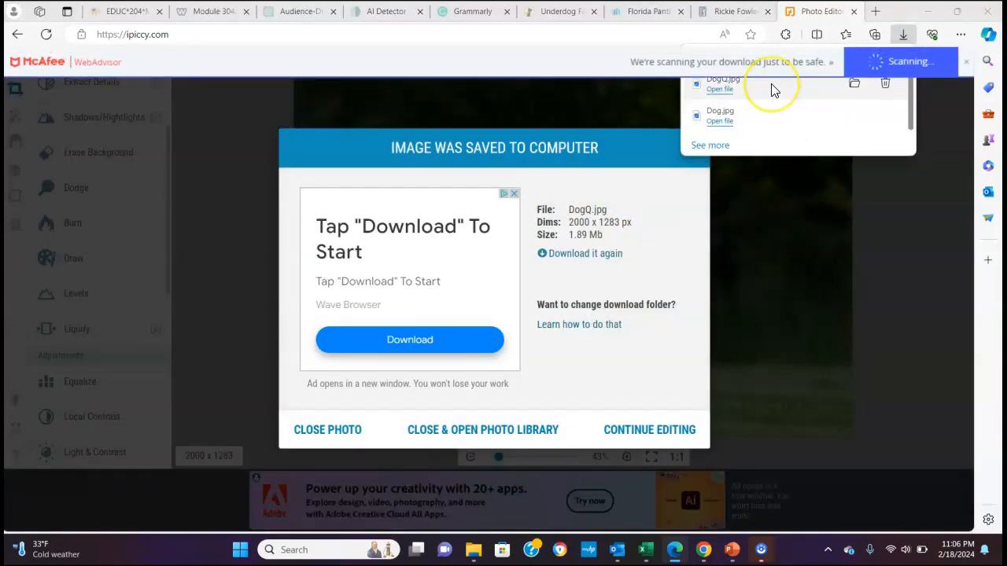
Open the downloaded DogQ.jpg in Photos, save a copy in the Saved Pictures folder, and close the viewer
click(771, 83)
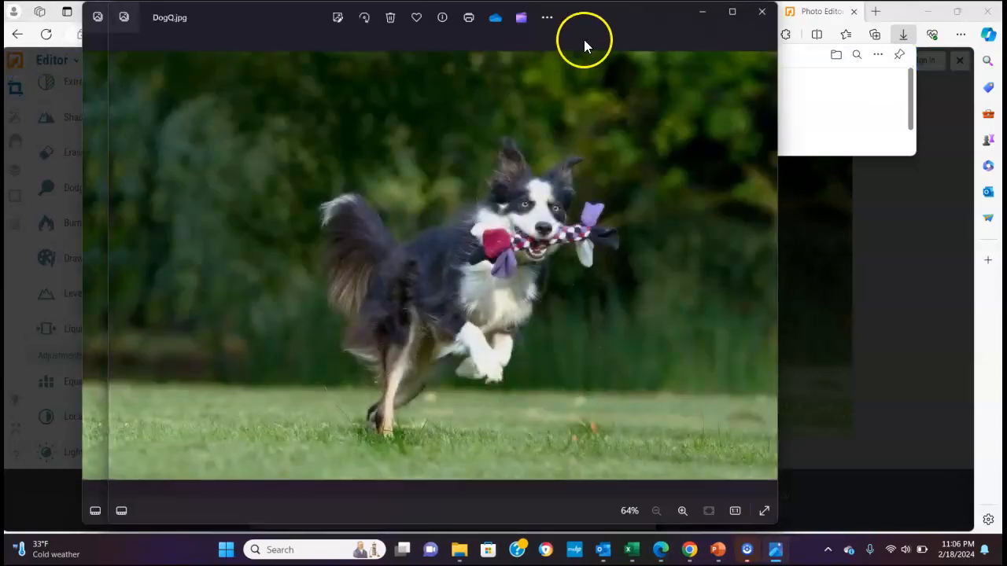
click(547, 17)
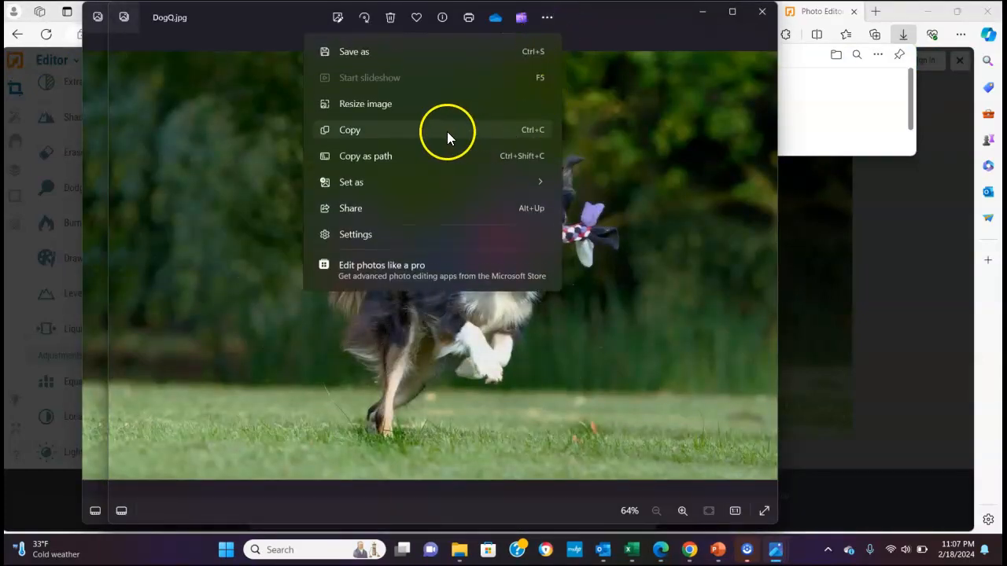
click(416, 44)
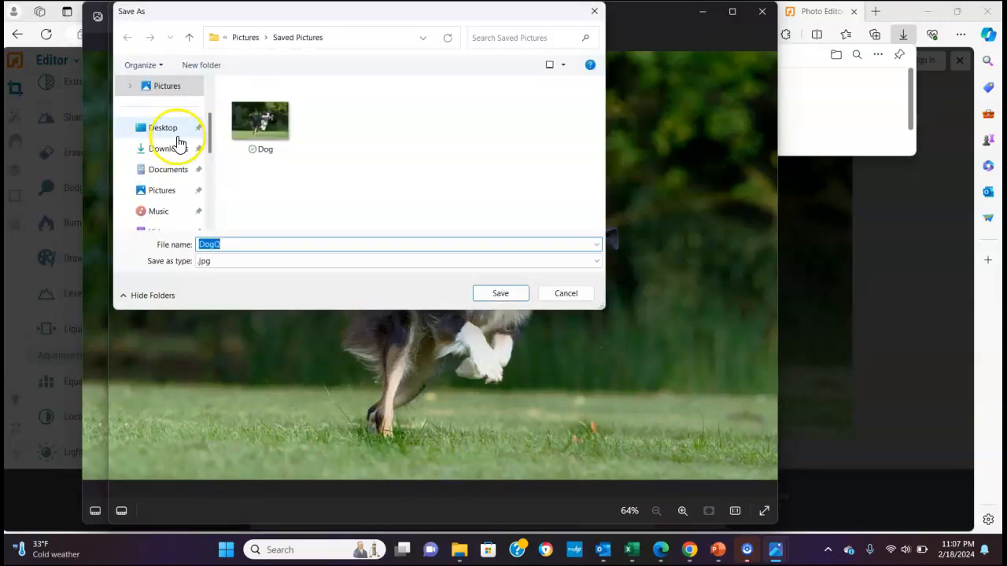
scroll(167, 143, up, 2)
click(165, 176)
double_click(304, 125)
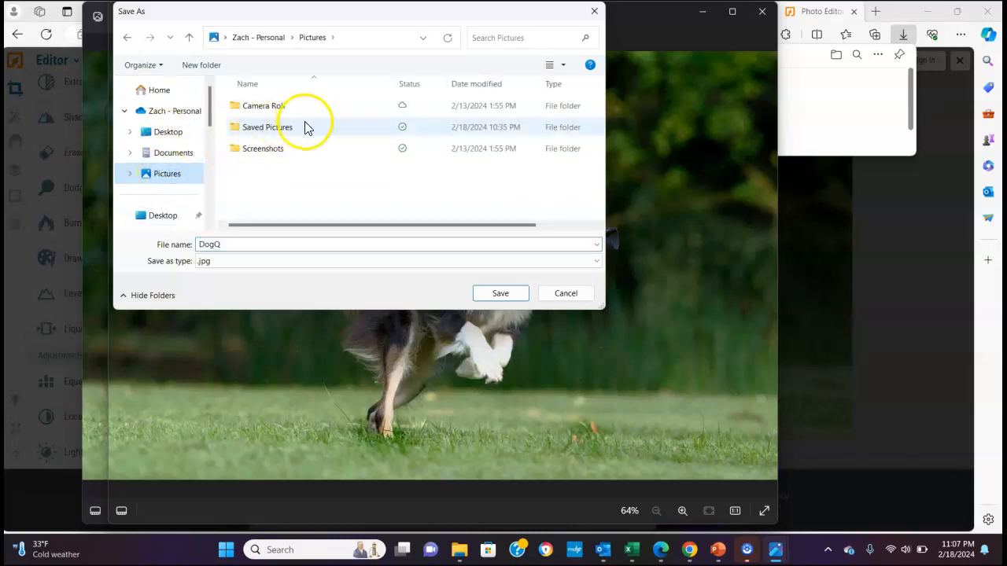
click(495, 292)
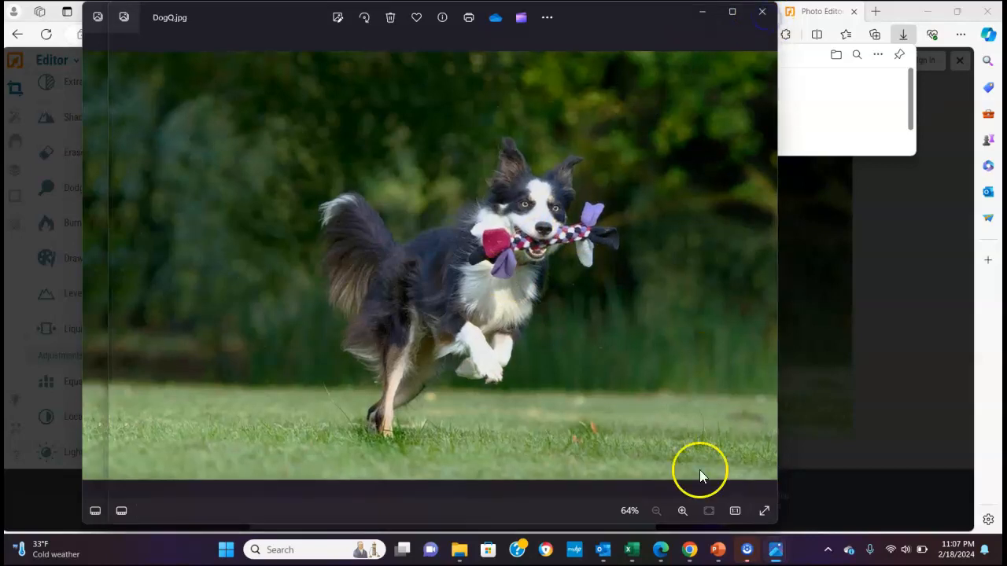
click(761, 16)
Switch to Presentation1 in PowerPoint and display slide 1 with the dog picture
mouse_move(725, 561)
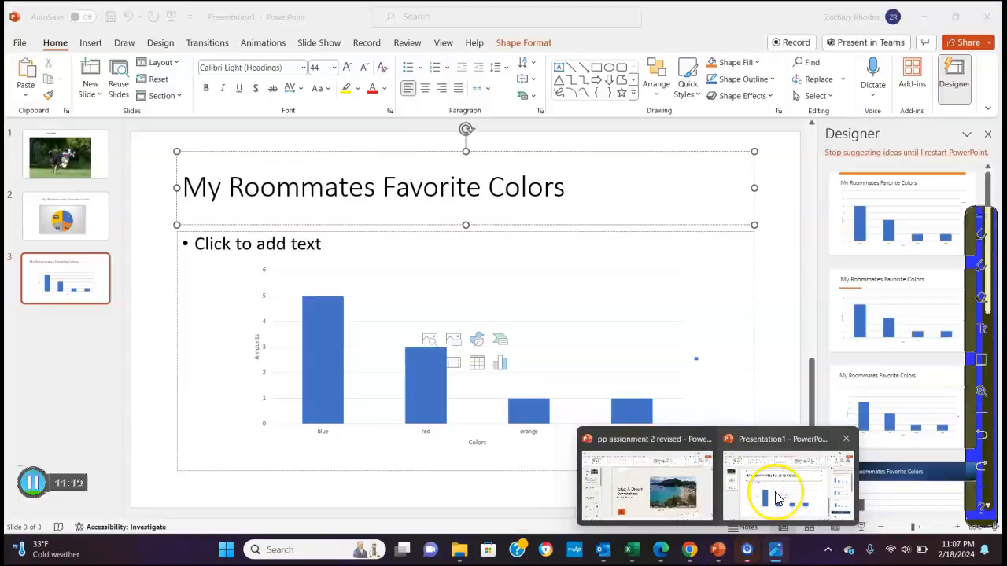
click(776, 487)
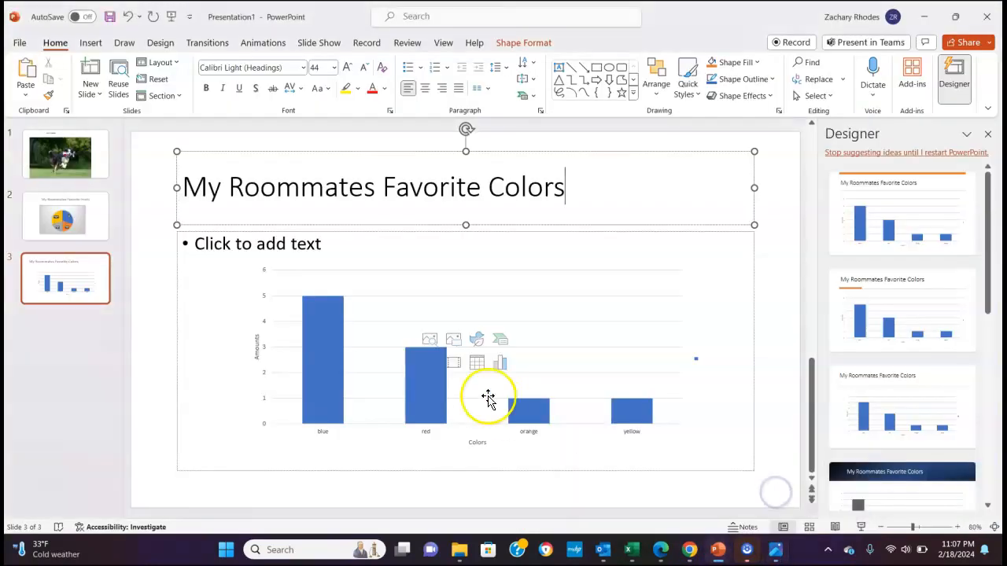
click(59, 161)
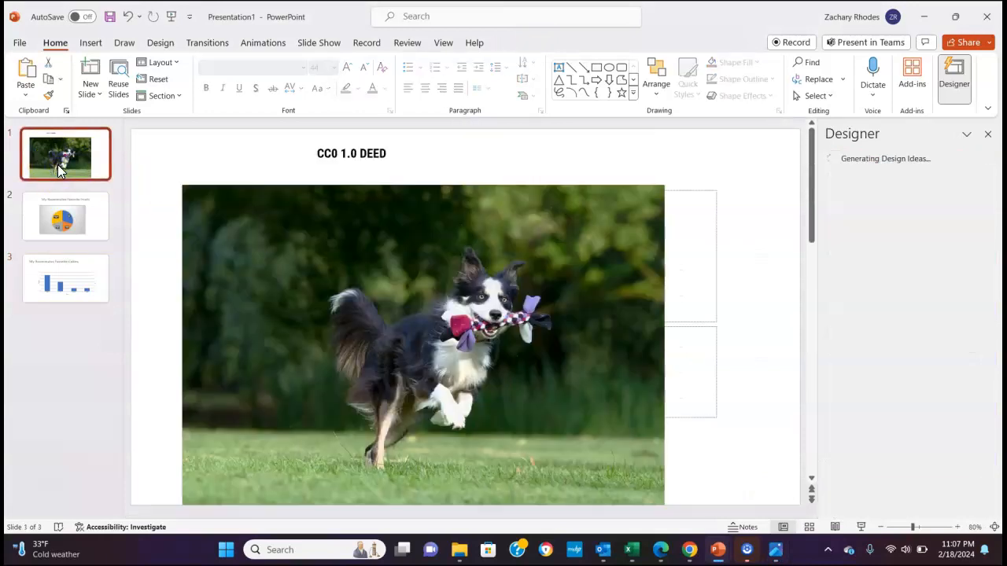